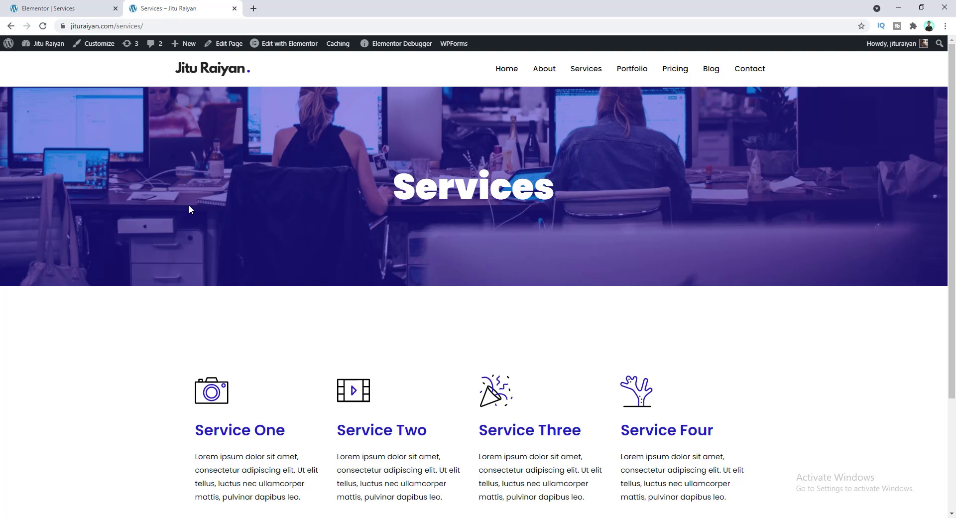
{"action": "scroll", "coordinate": [189, 209], "scroll_direction": "down", "scroll_amount": 3}
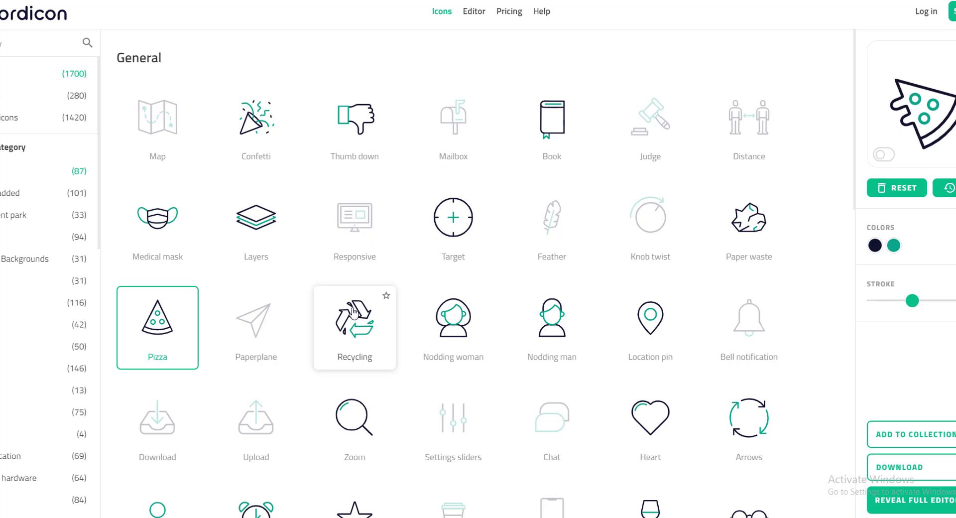
Step: Choose a new colour for the pizza icon's green accent in the Lordicon colour adjustment
{"action": "left_click", "coordinate": [894, 245]}
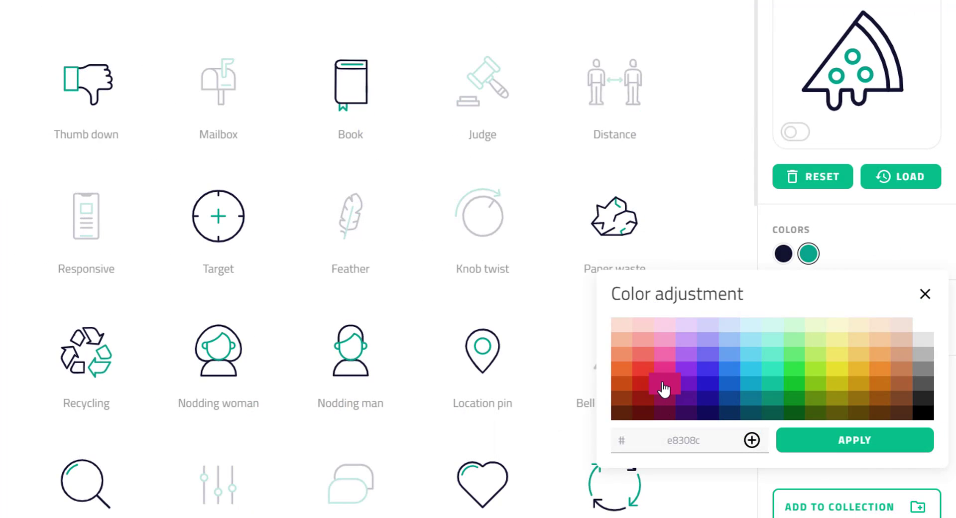
{"action": "left_click", "coordinate": [783, 346]}
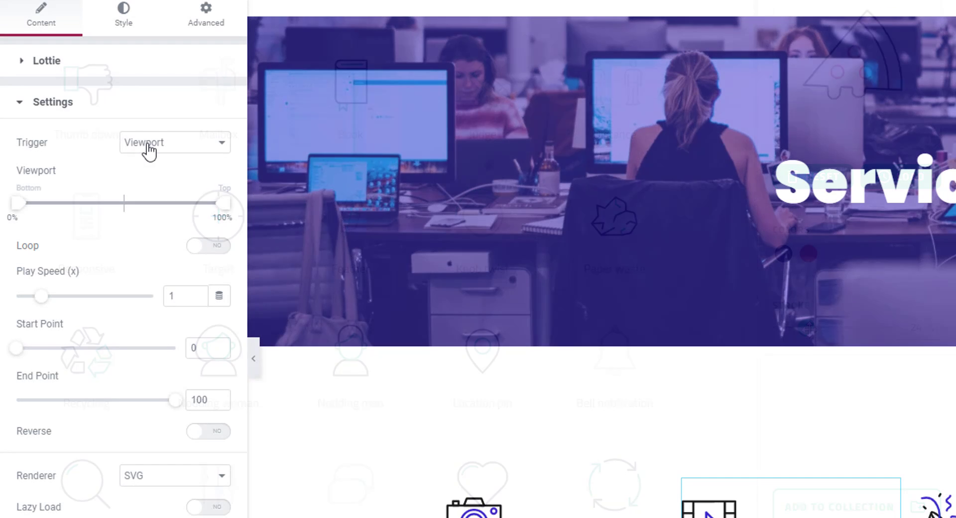
Step: Set the Lottie widget's animation trigger to On Hover
{"action": "left_click", "coordinate": [150, 143]}
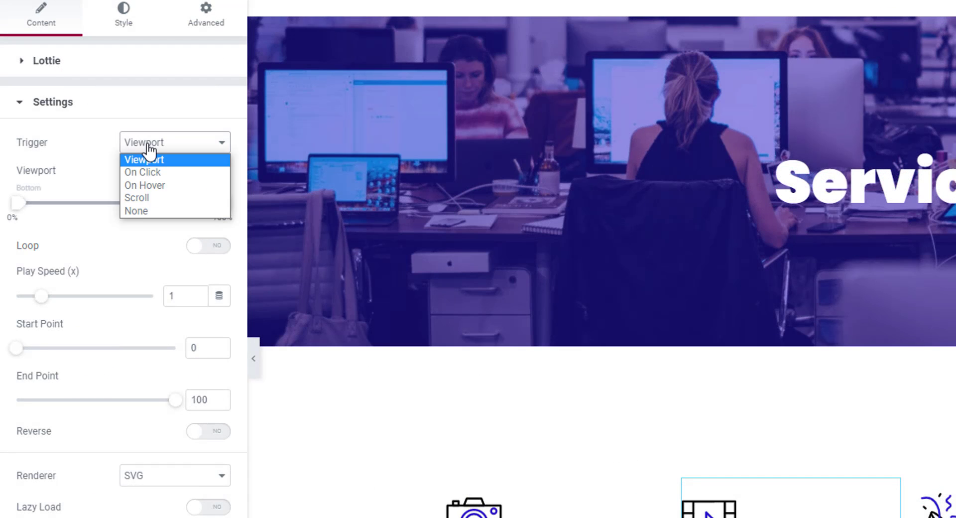
{"action": "left_click", "coordinate": [159, 185]}
{"action": "left_click", "coordinate": [216, 177]}
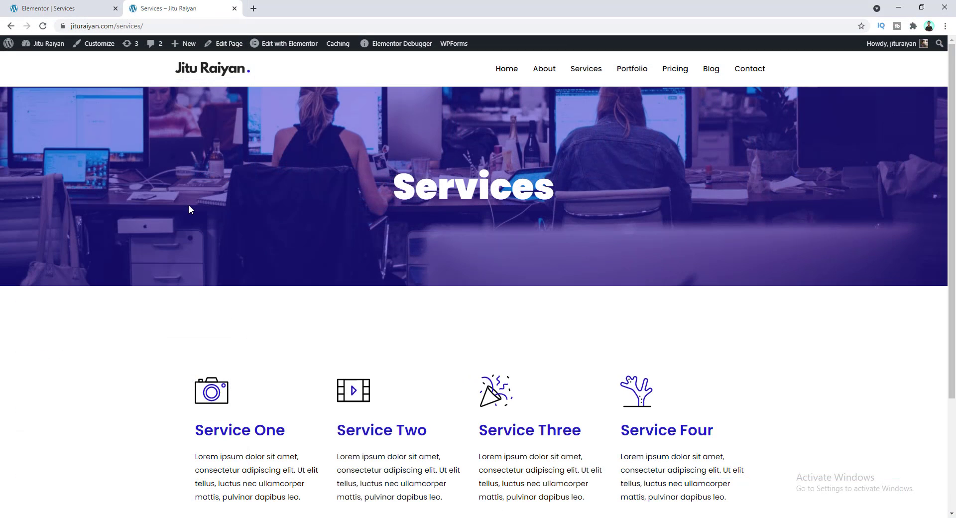
{"action": "scroll", "coordinate": [189, 205], "scroll_direction": "down", "scroll_amount": 3}
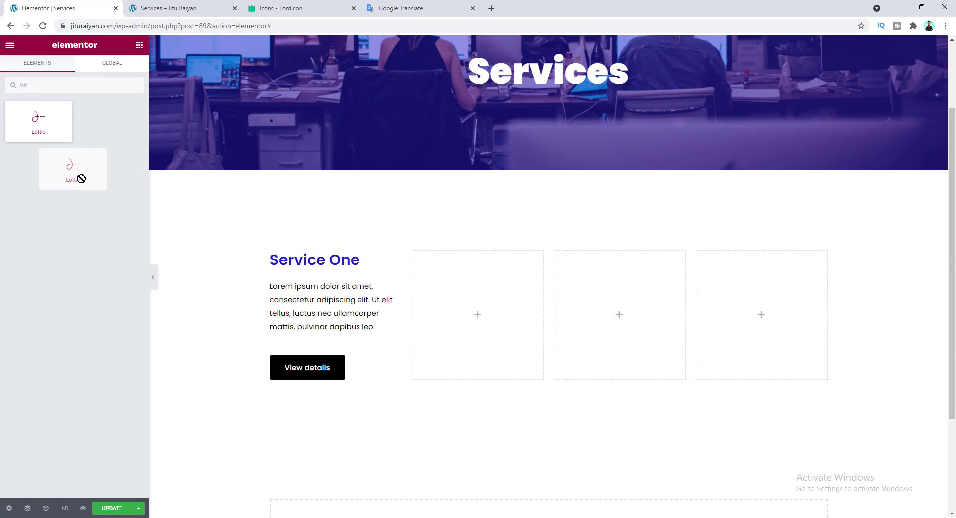
Step: Add a Lottie widget above the Service One heading in the first column
{"action": "left_click_drag", "start_coordinate": [75, 175], "coordinate": [290, 257]}
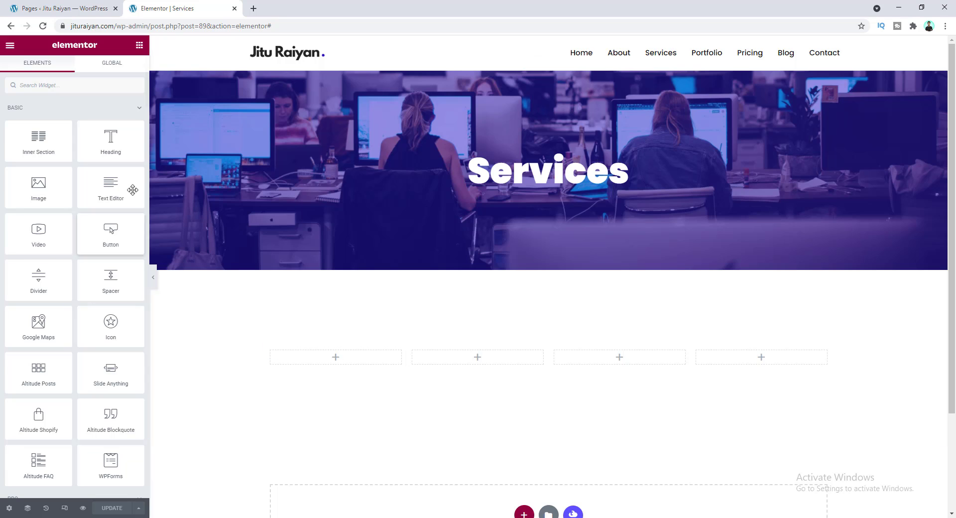
Step: Add a Heading widget to the first of the four empty columns and title it "Service One"
{"action": "left_click_drag", "start_coordinate": [119, 152], "coordinate": [321, 369]}
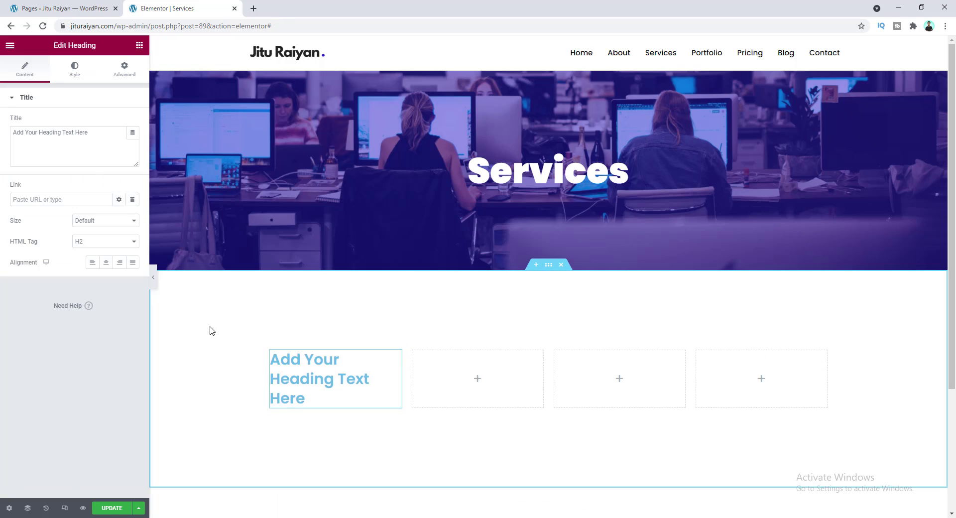
{"action": "left_click", "coordinate": [95, 134]}
{"action": "left_click_drag", "start_coordinate": [95, 135], "coordinate": [1, 138]}
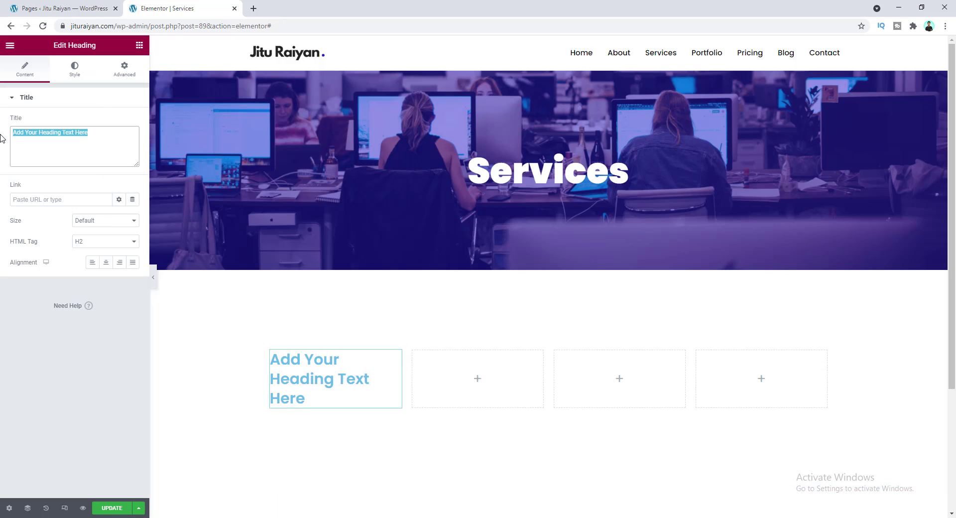
{"action": "type", "text": "Service One"}
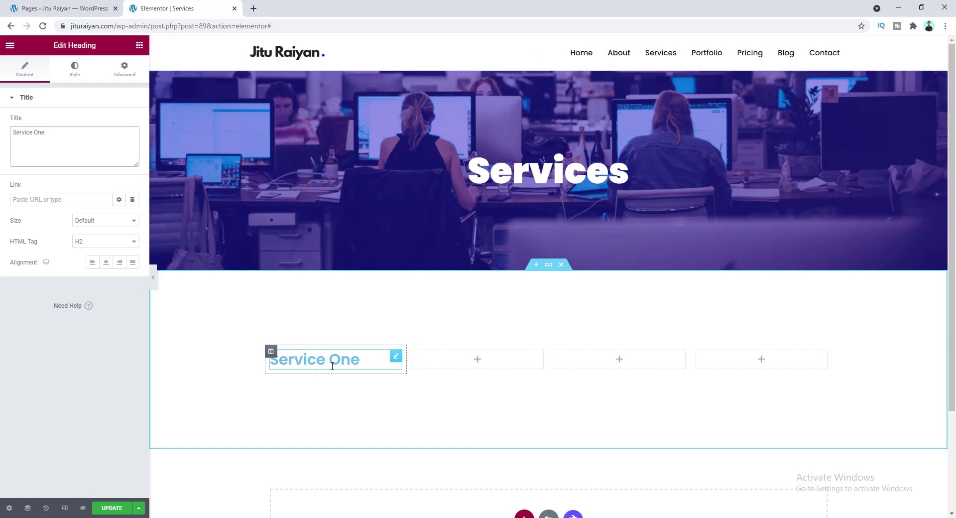
Step: Add a Text Editor widget below the Service One heading and a Button widget beneath that text
{"action": "left_click", "coordinate": [139, 46]}
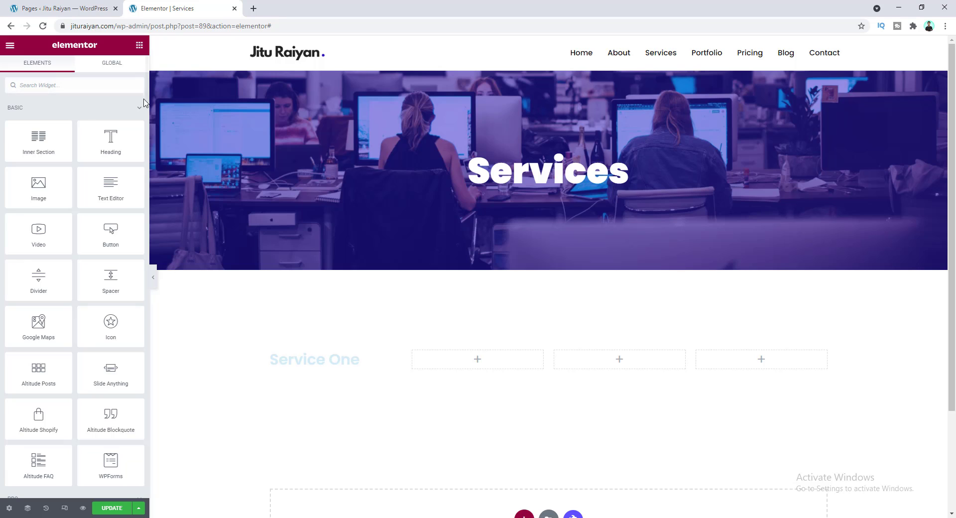
{"action": "left_click_drag", "start_coordinate": [108, 185], "coordinate": [298, 366]}
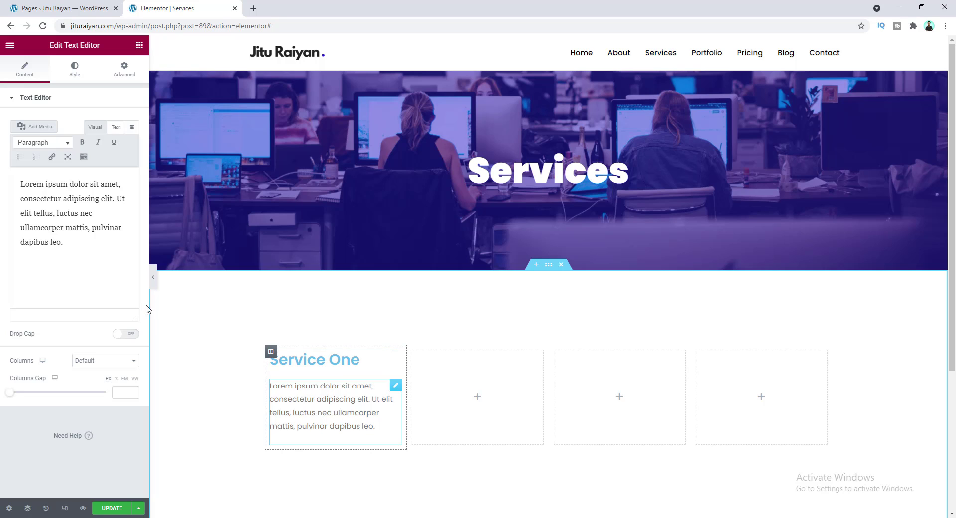
{"action": "left_click", "coordinate": [139, 45]}
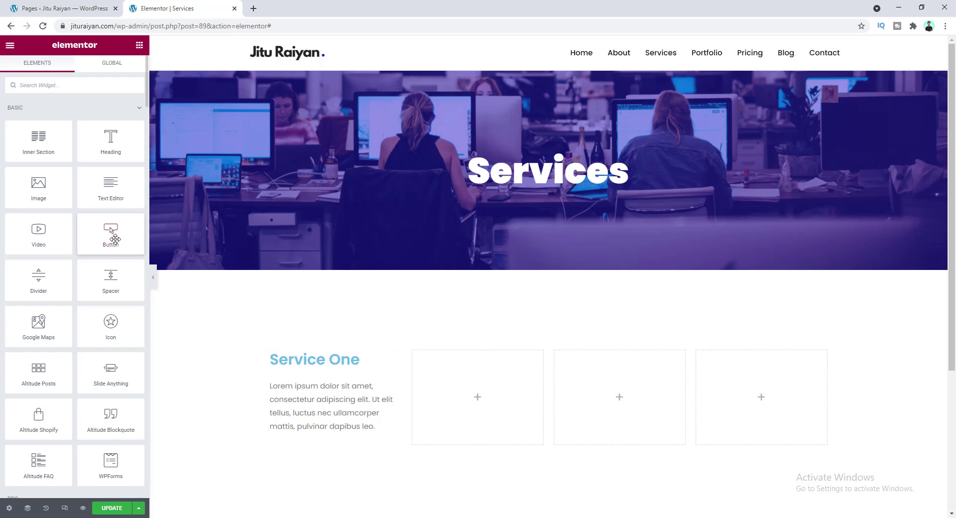
{"action": "left_click_drag", "start_coordinate": [207, 332], "coordinate": [333, 446]}
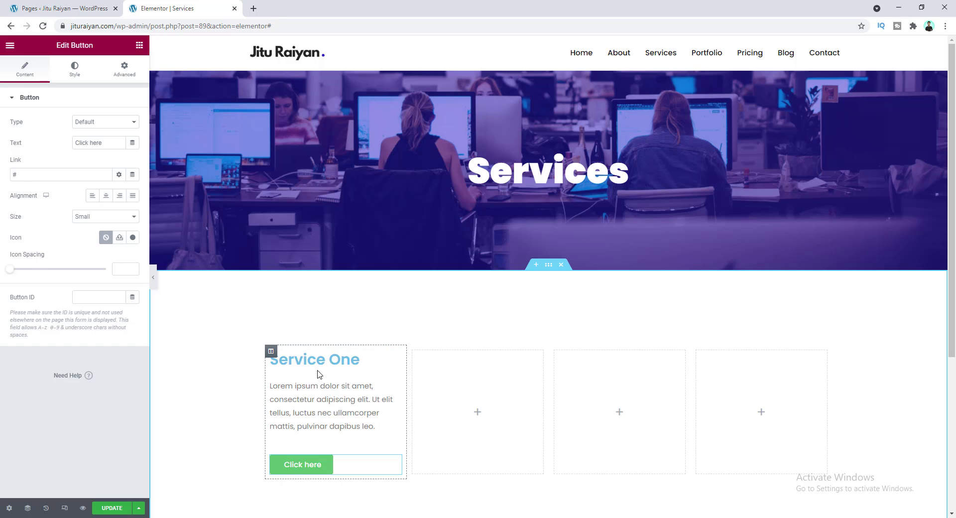
Step: Set the Service One heading's text color to the global Dark Blue
{"action": "left_click", "coordinate": [333, 359]}
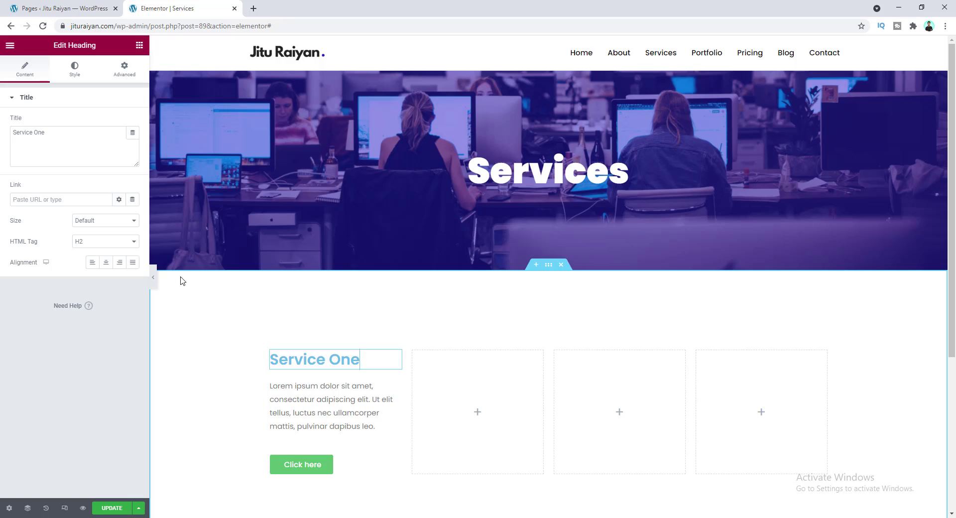
{"action": "left_click", "coordinate": [76, 67]}
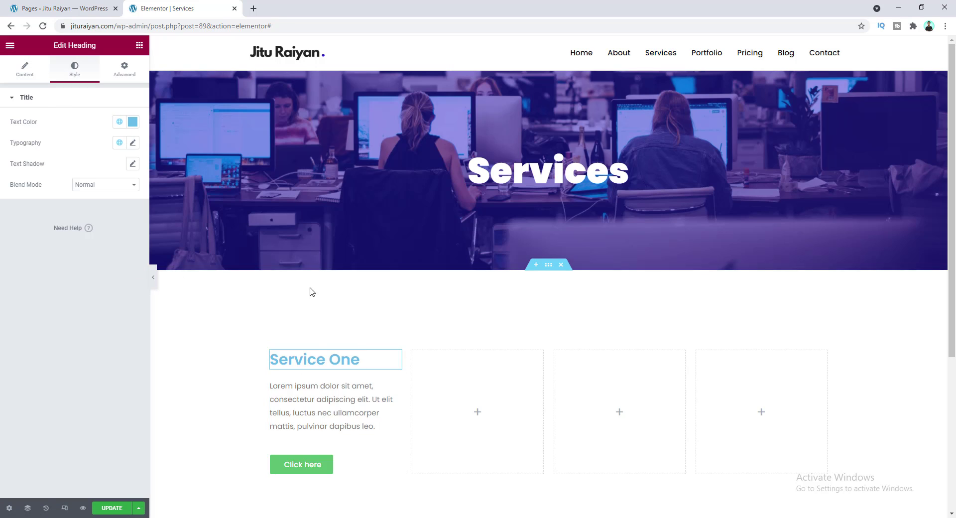
{"action": "left_click", "coordinate": [120, 122]}
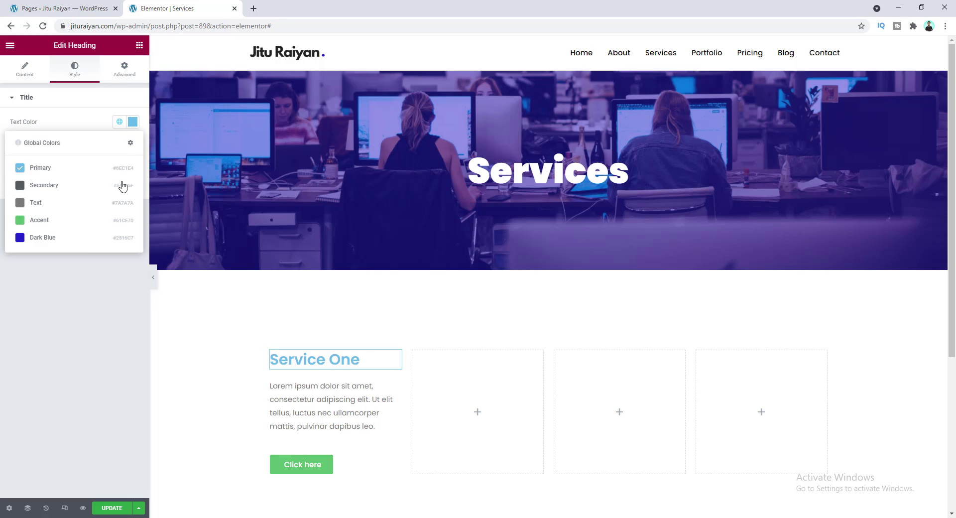
{"action": "left_click", "coordinate": [83, 238]}
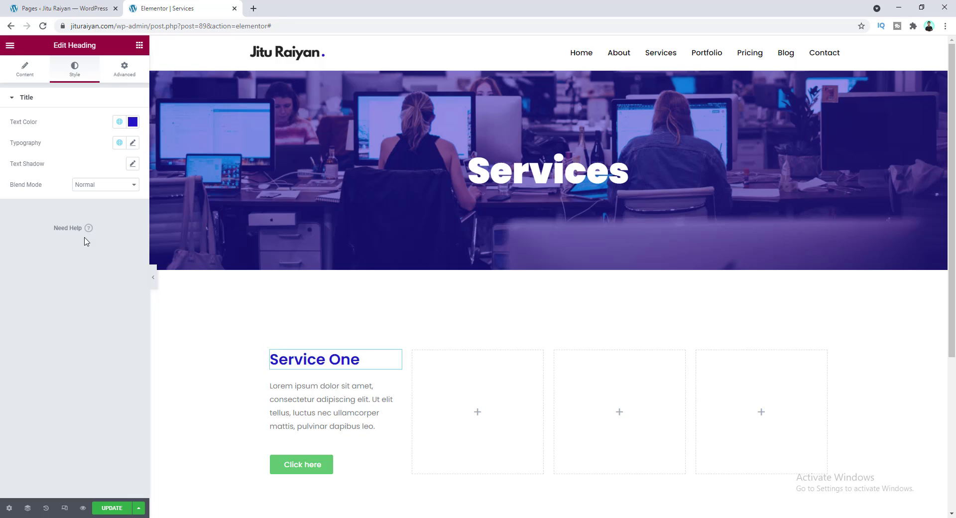
Step: Set the text color of the paragraph under Service One to black (#000000)
{"action": "left_click", "coordinate": [319, 402]}
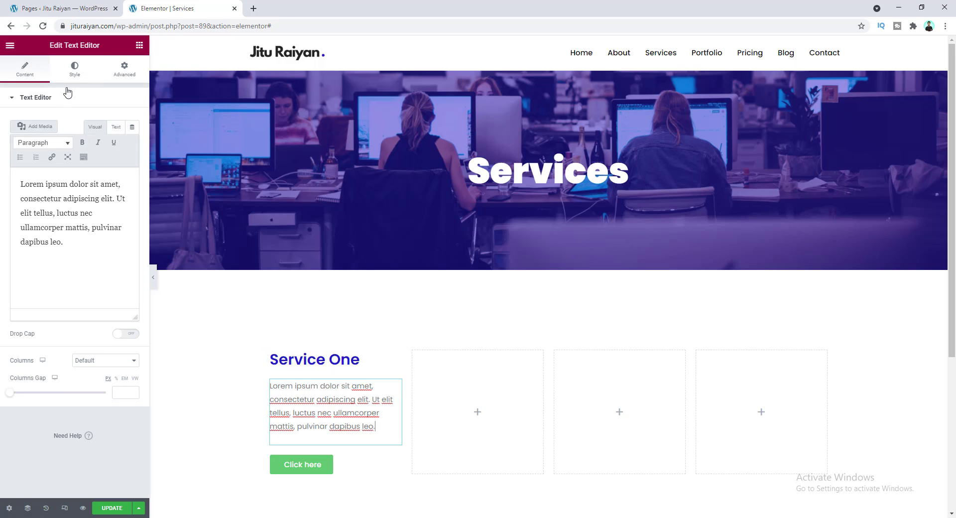
{"action": "left_click", "coordinate": [77, 73]}
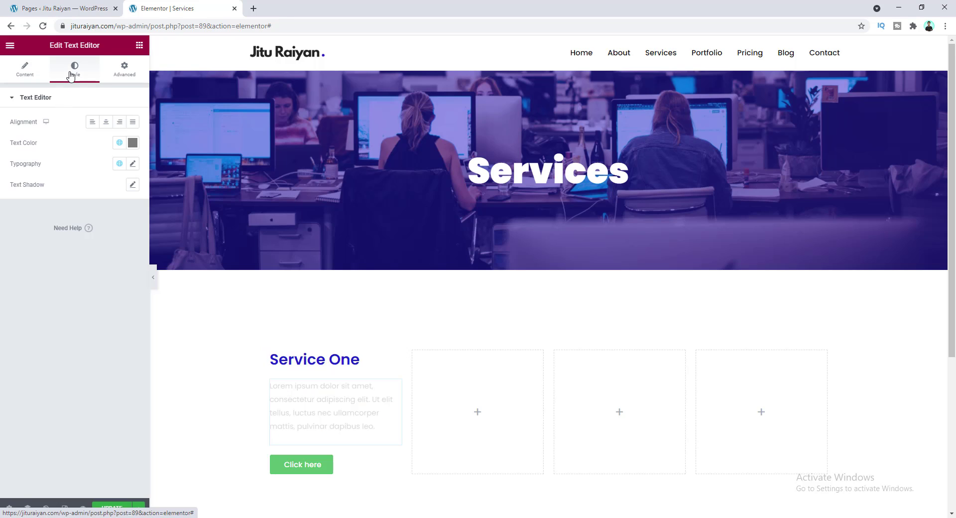
{"action": "left_click", "coordinate": [133, 143]}
{"action": "left_click", "coordinate": [96, 205]}
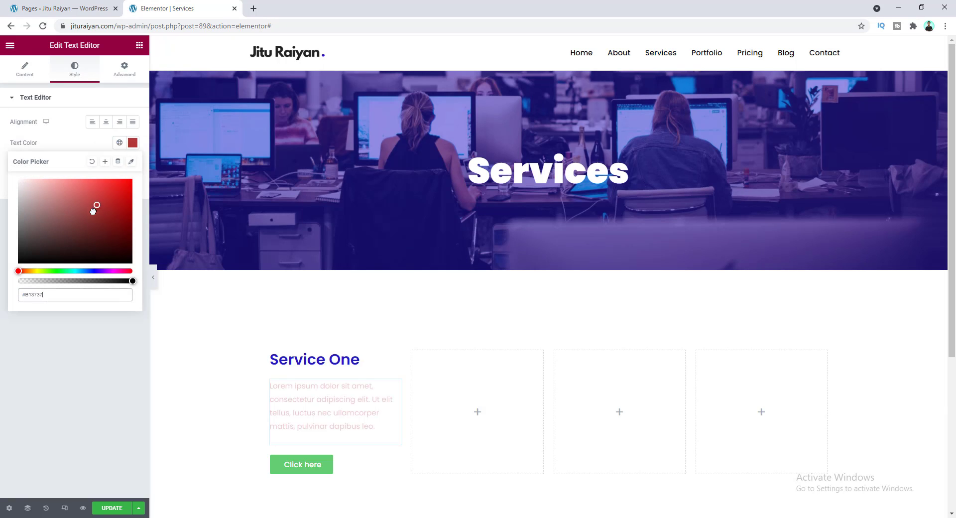
{"action": "left_click_drag", "start_coordinate": [24, 270], "coordinate": [11, 274]}
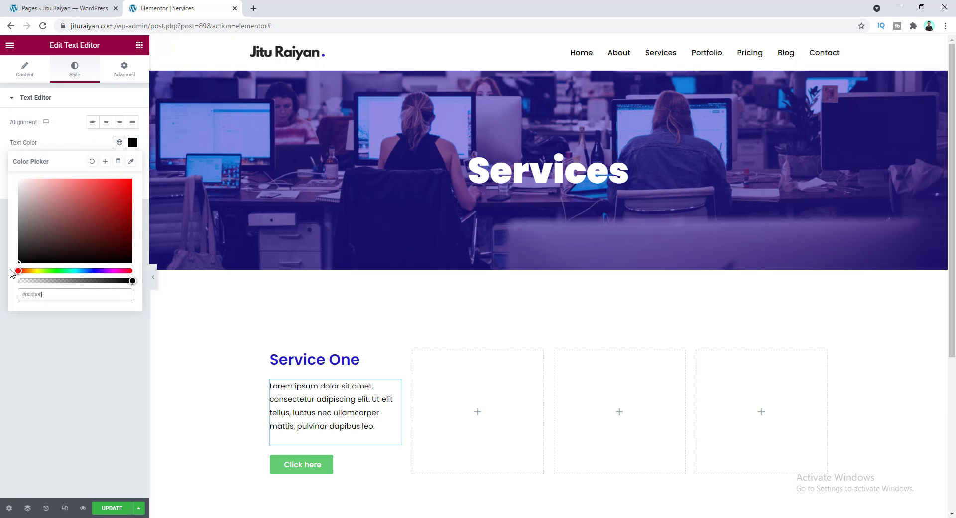
{"action": "left_click", "coordinate": [65, 143]}
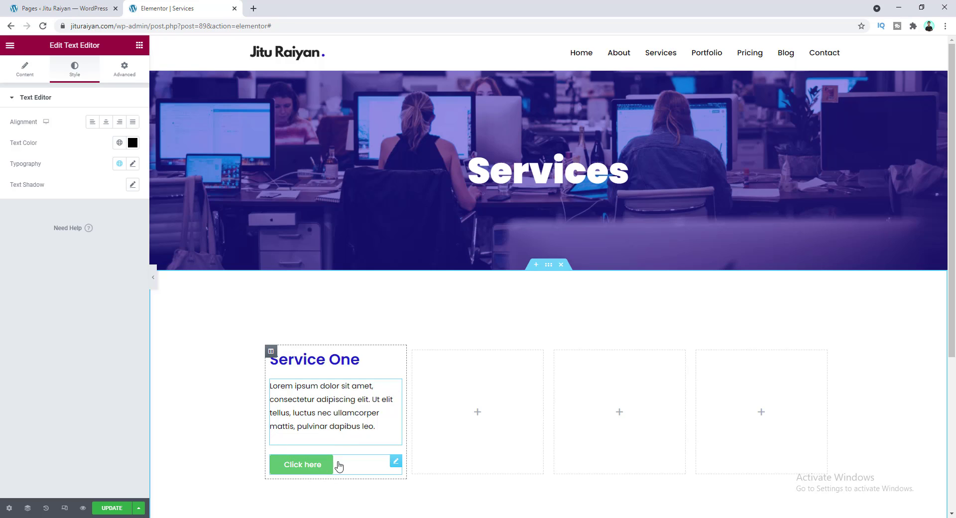
Step: Set the button's background color to black (#000000)
{"action": "left_click", "coordinate": [356, 470]}
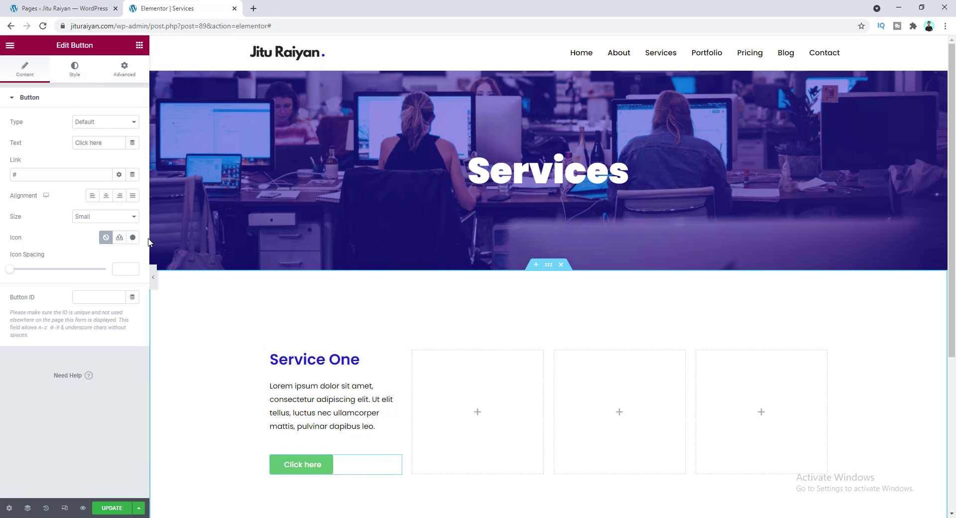
{"action": "left_click", "coordinate": [76, 72]}
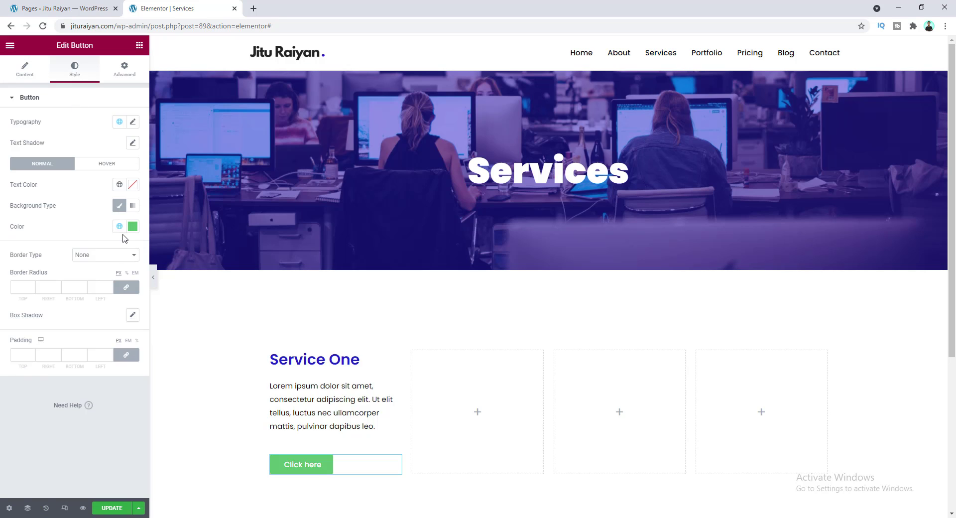
{"action": "left_click", "coordinate": [132, 226]}
{"action": "type", "text": "#000000"}
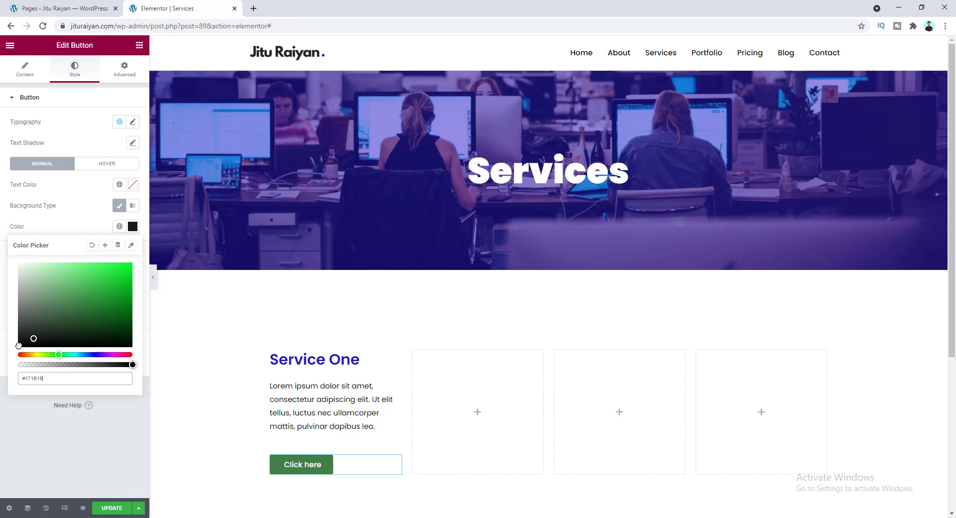
{"action": "left_click", "coordinate": [63, 230]}
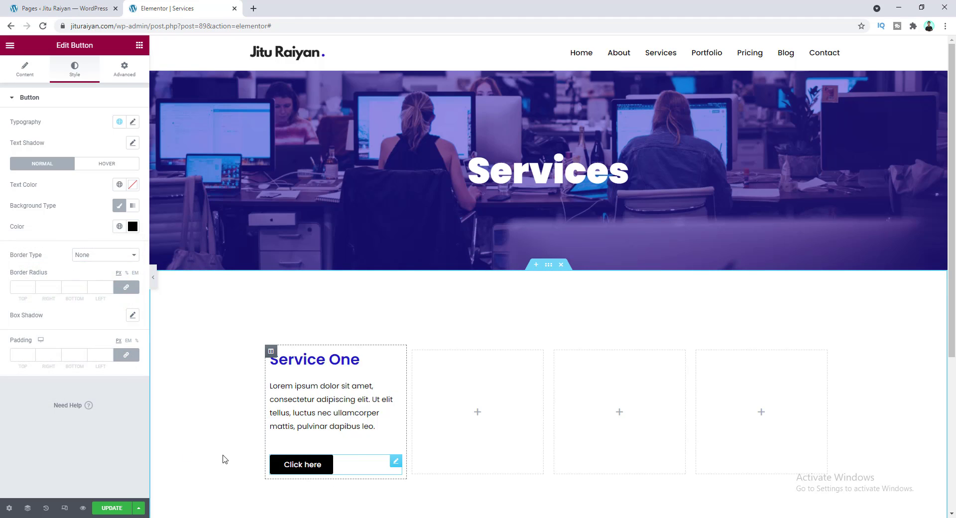
Step: Set the button's padding to 17 px on the top and bottom and 30 px on the right and left, with the values unlinked
{"action": "left_click", "coordinate": [20, 355]}
{"action": "type", "text": "30"}
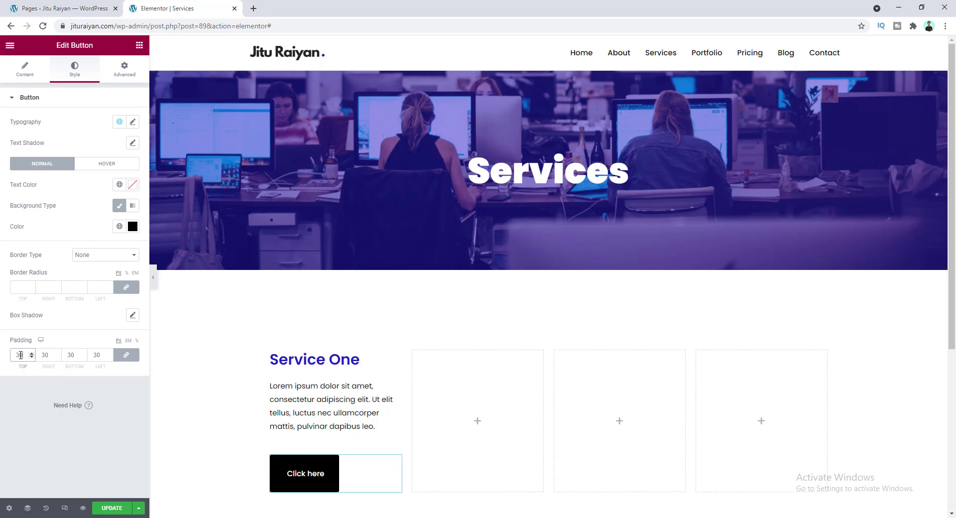
{"action": "left_click", "coordinate": [111, 360]}
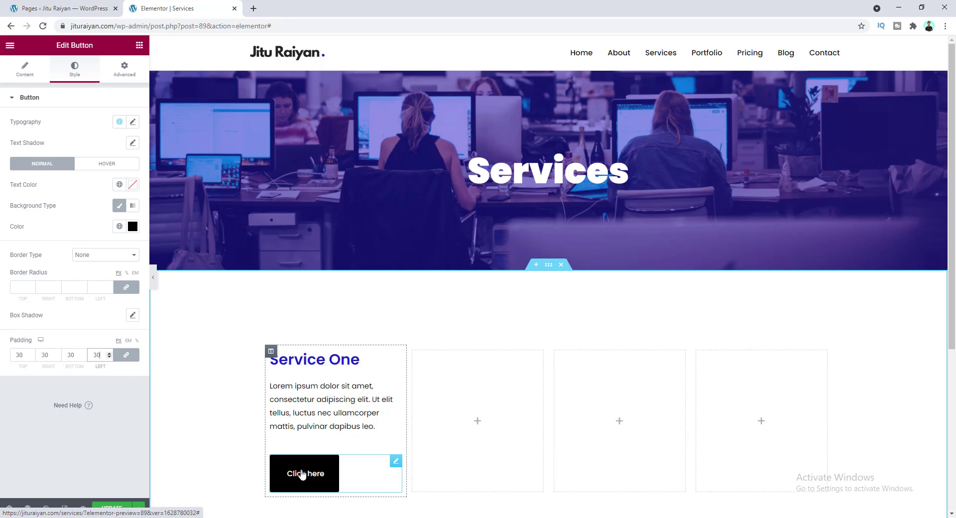
{"action": "left_click", "coordinate": [126, 355]}
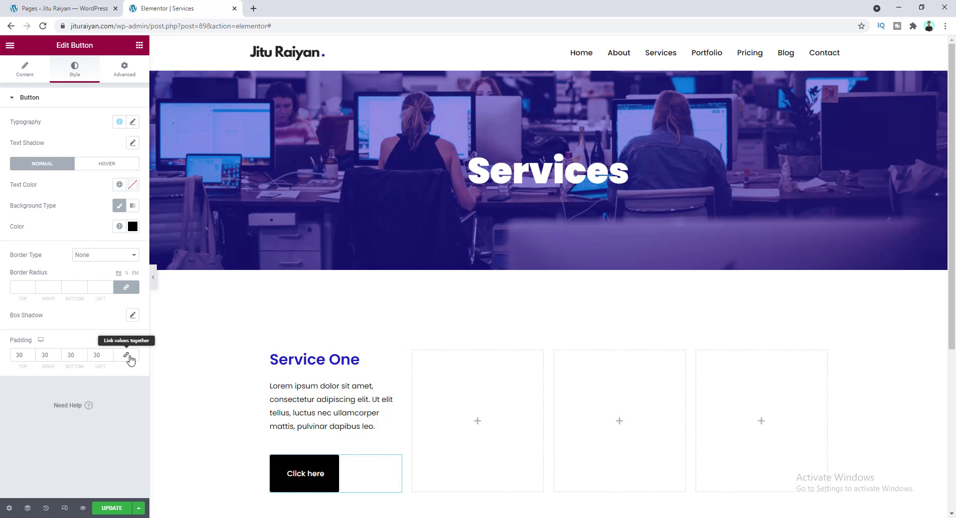
{"action": "type", "text": "17"}
{"action": "key", "text": "Tab"}
{"action": "key", "text": "Tab"}
{"action": "type", "text": "17"}
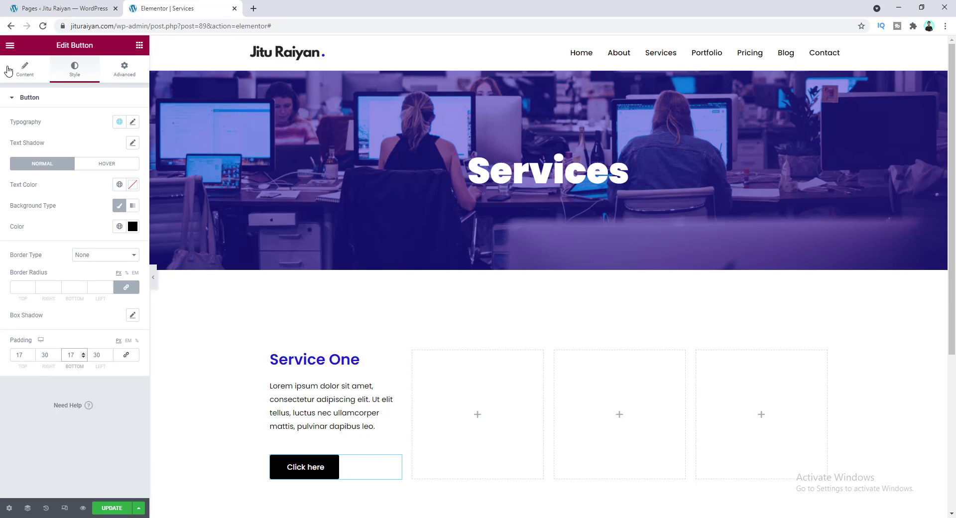
Step: Change the button's text to "View details"
{"action": "left_click", "coordinate": [25, 75]}
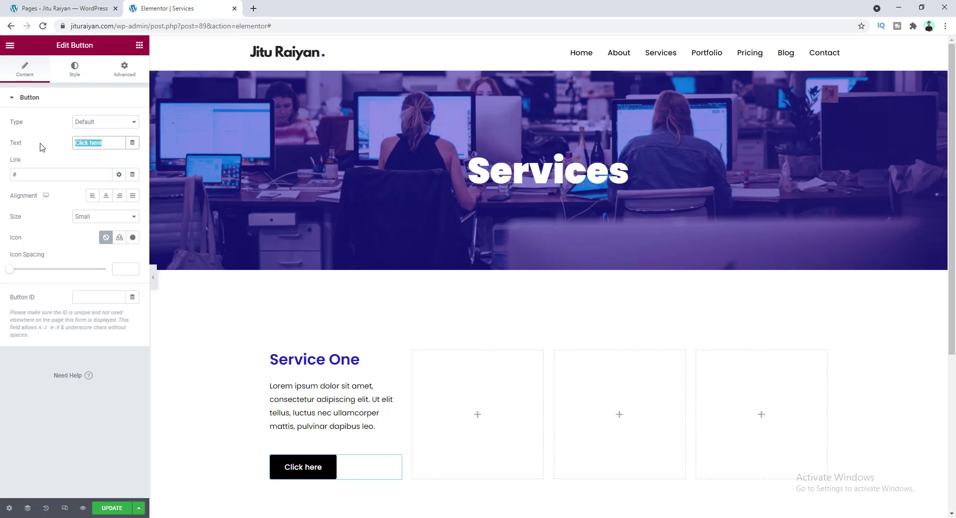
{"action": "type", "text": "View "}
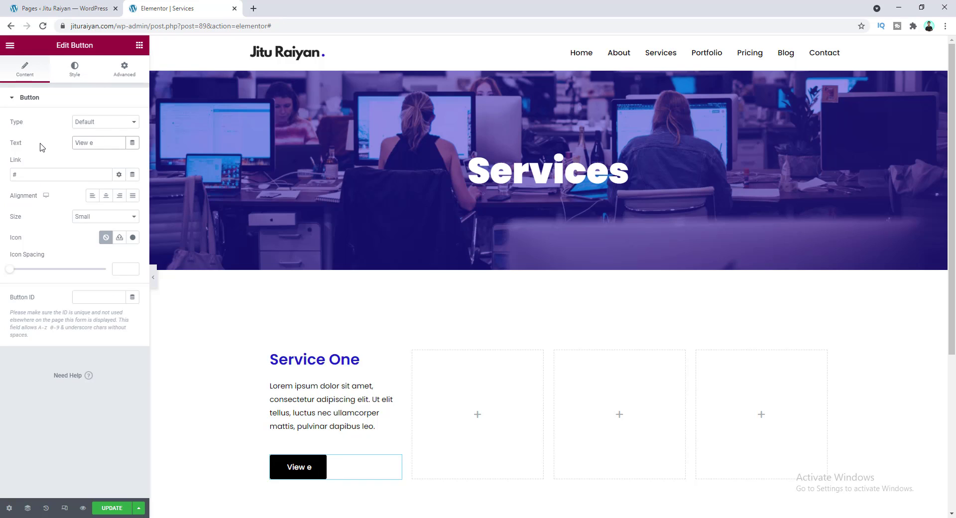
{"action": "type", "text": "details"}
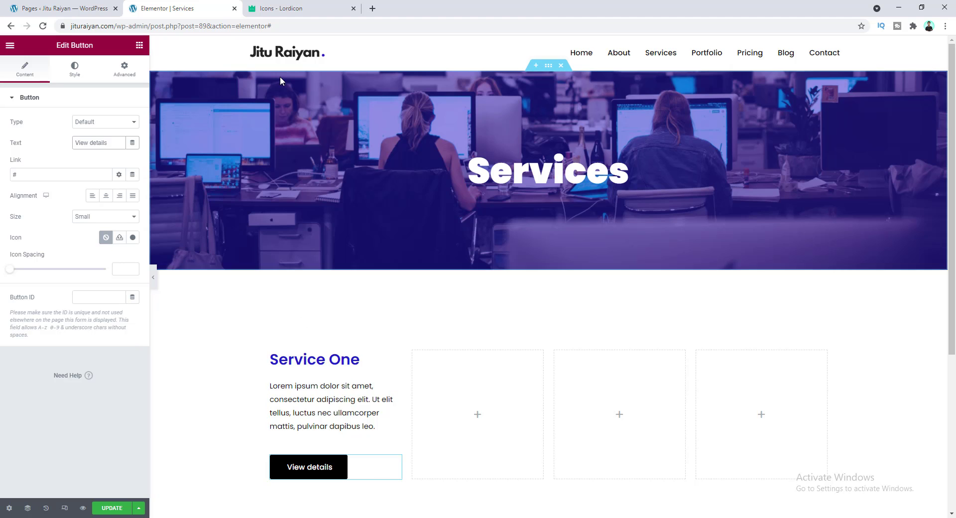
Step: Switch to the Lordicon site and select the Camera icon from the General category
{"action": "left_click", "coordinate": [292, 4]}
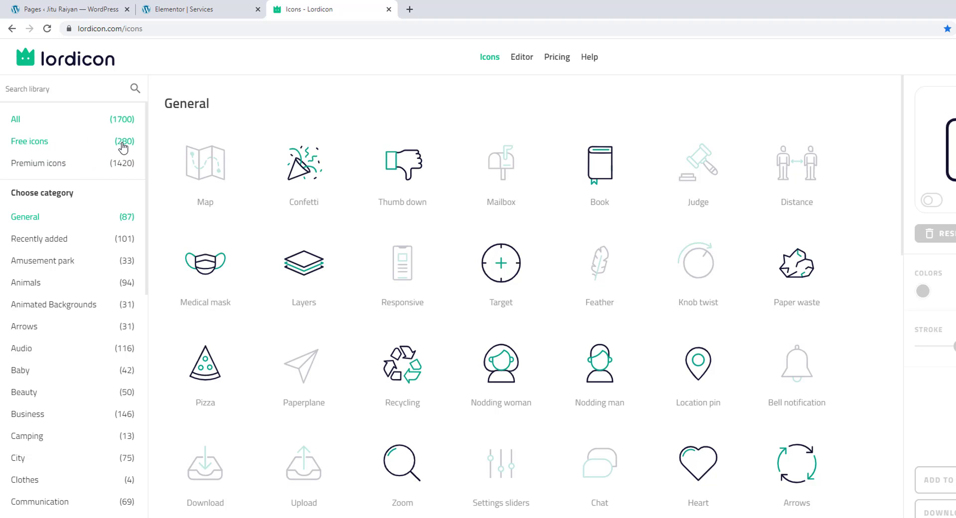
{"action": "scroll", "coordinate": [69, 403], "scroll_direction": "down", "scroll_amount": 12}
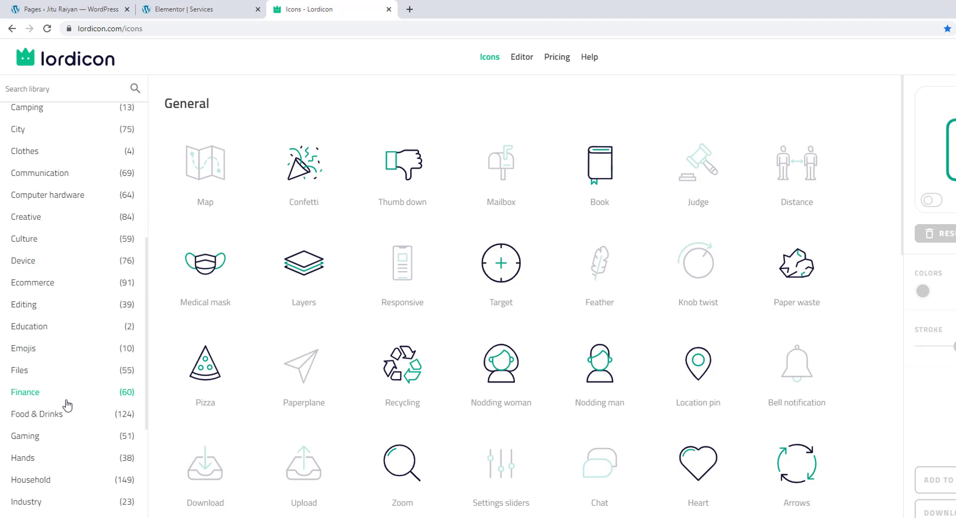
{"action": "scroll", "coordinate": [109, 380], "scroll_direction": "up", "scroll_amount": 4}
{"action": "scroll", "coordinate": [109, 380], "scroll_direction": "up", "scroll_amount": 8}
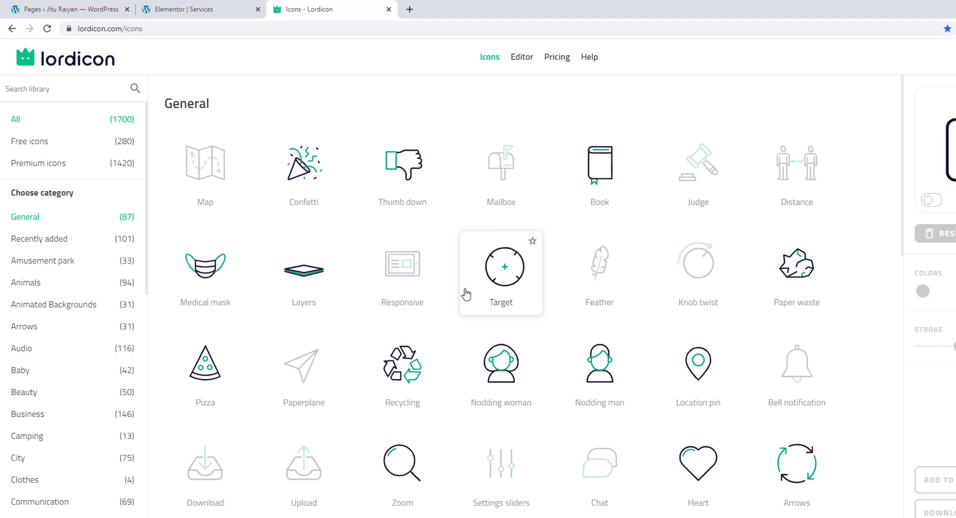
{"action": "scroll", "coordinate": [466, 292], "scroll_direction": "down", "scroll_amount": 12}
{"action": "scroll", "coordinate": [467, 292], "scroll_direction": "down", "scroll_amount": 3}
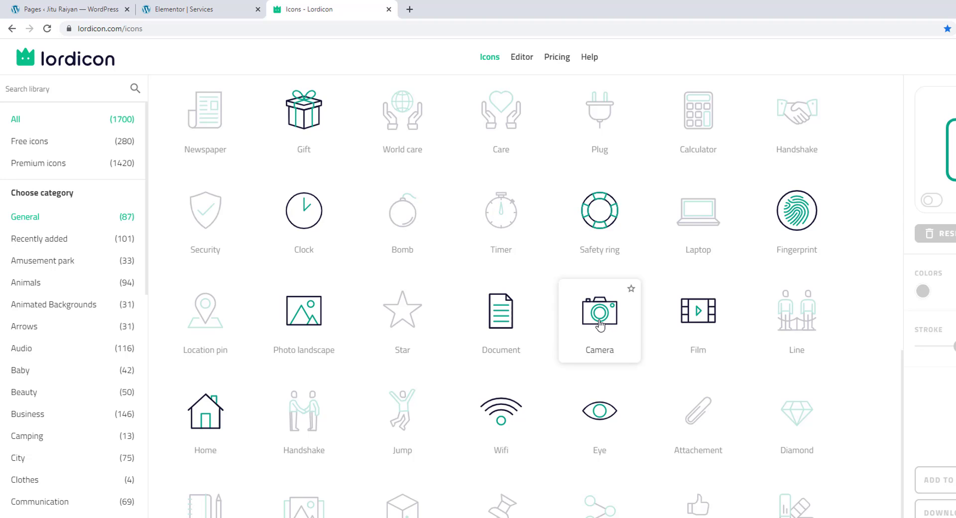
{"action": "left_click", "coordinate": [600, 324]}
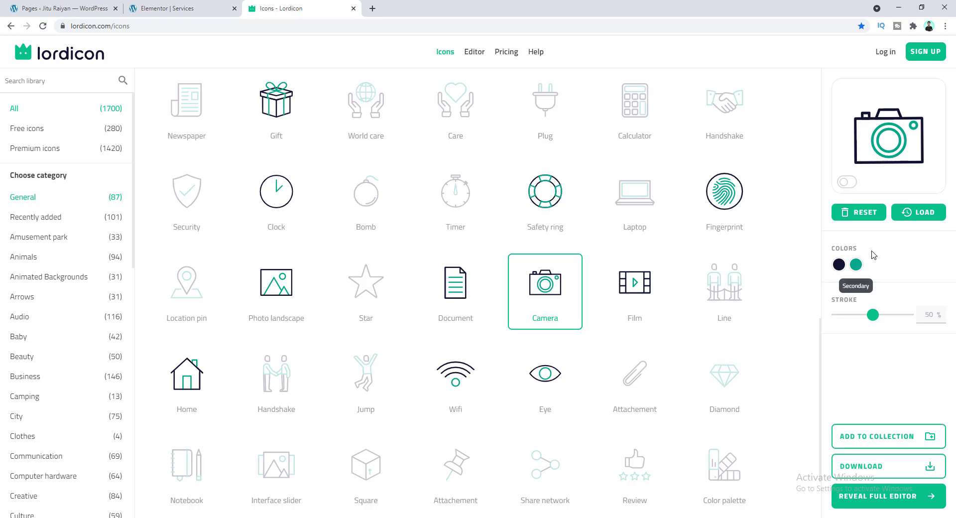
Step: Open the camera icon's secondary color for editing and copy the hex code of the Service One heading's text color in Elementor
{"action": "left_click", "coordinate": [858, 264]}
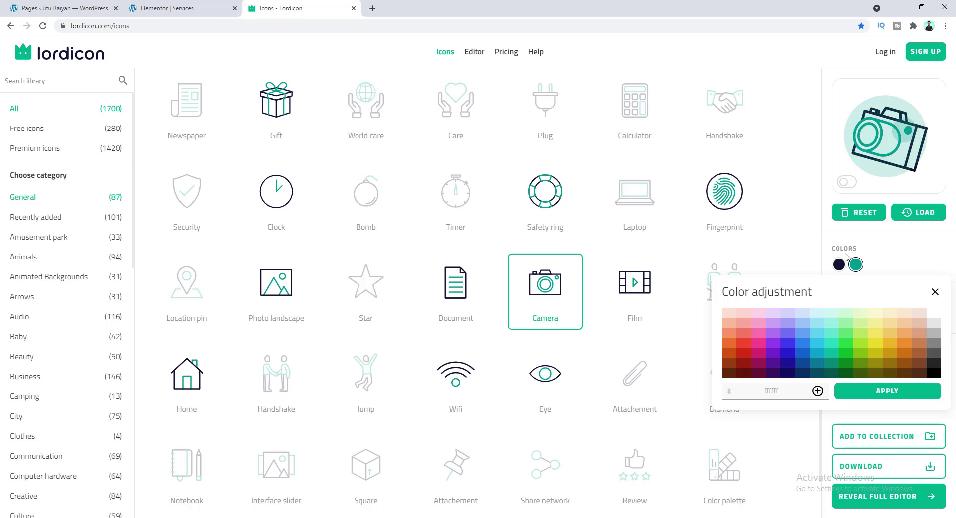
{"action": "left_click", "coordinate": [193, 5]}
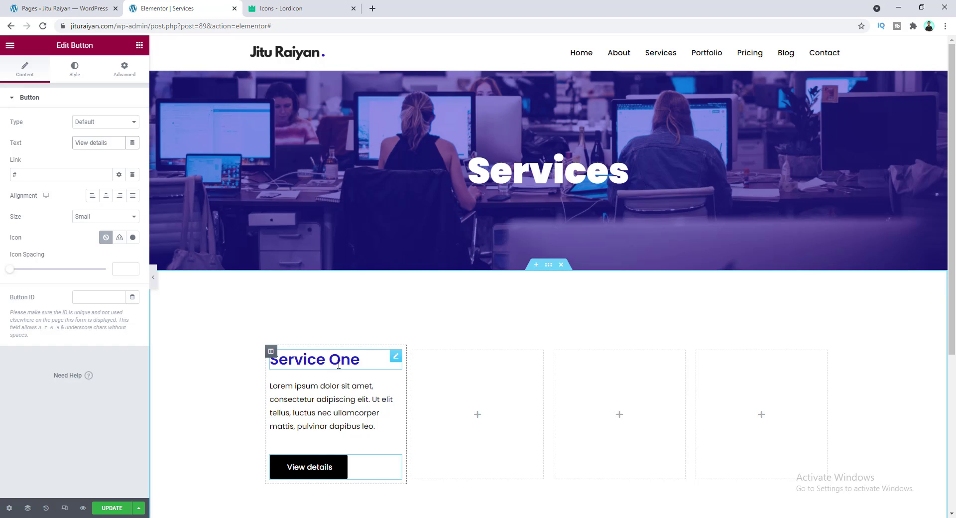
{"action": "left_click", "coordinate": [312, 359]}
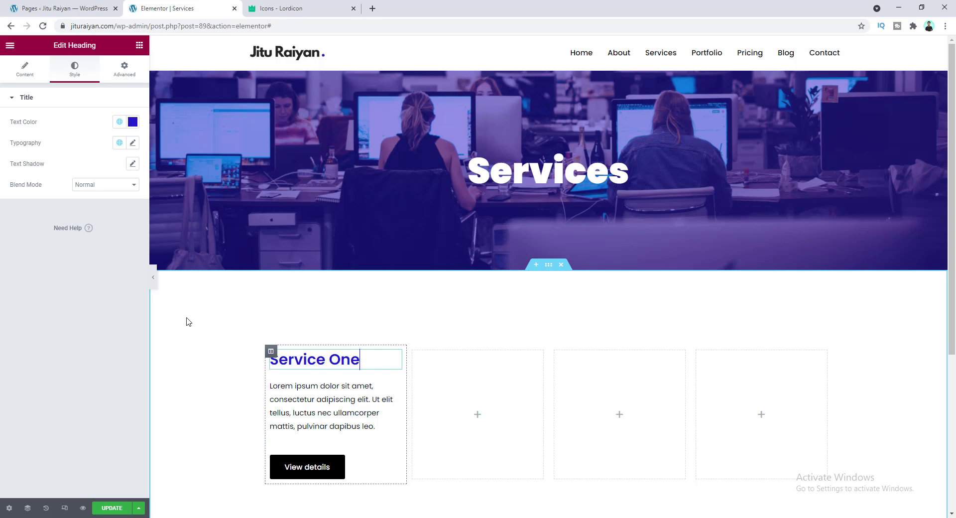
{"action": "left_click", "coordinate": [132, 123]}
{"action": "double_click", "coordinate": [35, 275]}
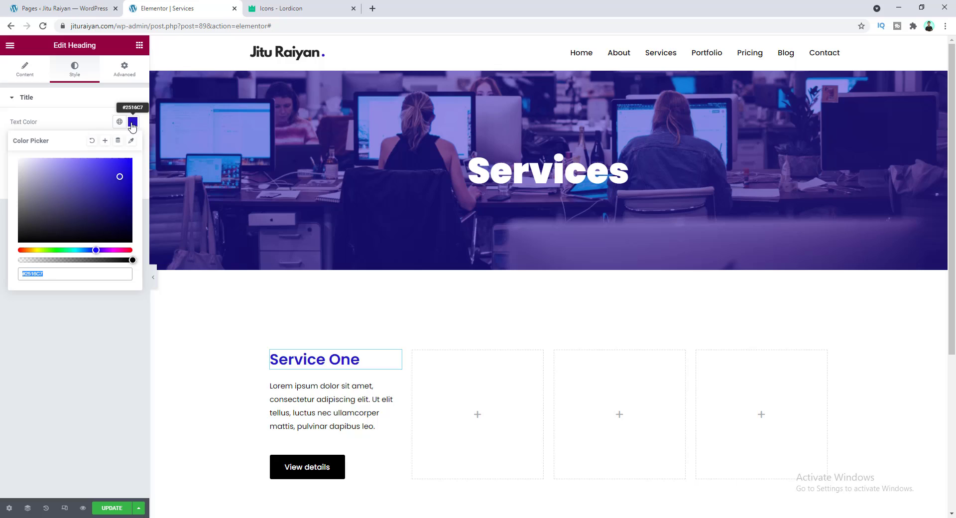
{"action": "left_click", "coordinate": [27, 275]}
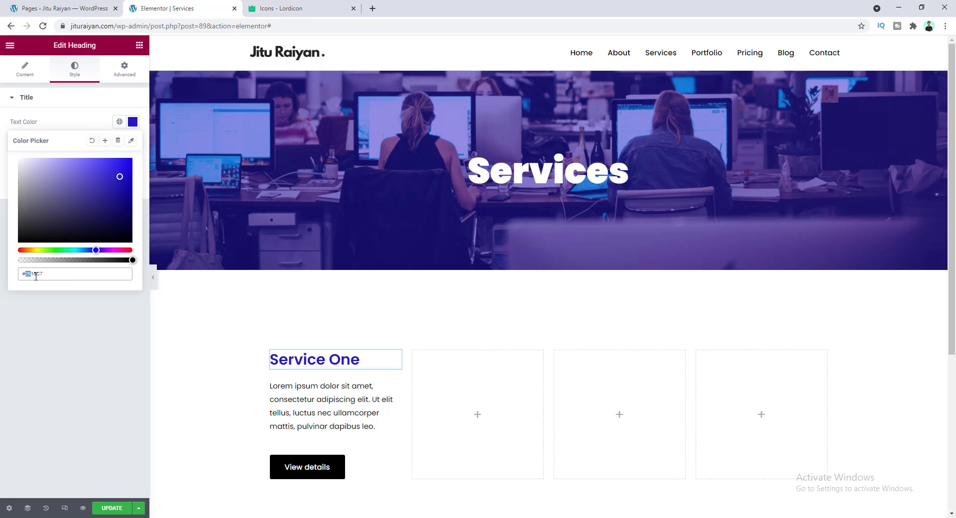
{"action": "left_click_drag", "start_coordinate": [36, 277], "coordinate": [62, 278]}
{"action": "key", "text": "ctrl+c"}
Step: Back on Lordicon, set the camera icon's secondary color to #2516C7 and apply it
{"action": "left_click", "coordinate": [282, 8]}
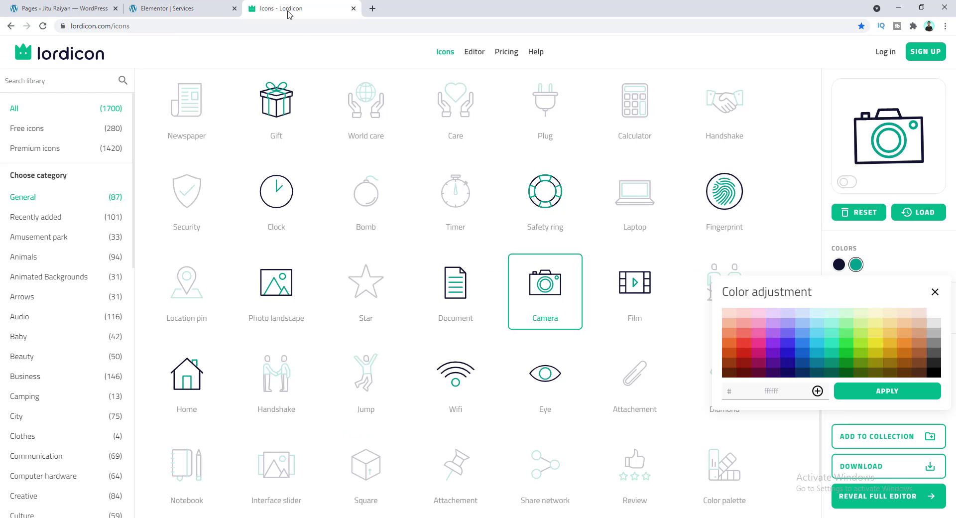
{"action": "left_click", "coordinate": [771, 392]}
{"action": "key", "text": "ctrl+v"}
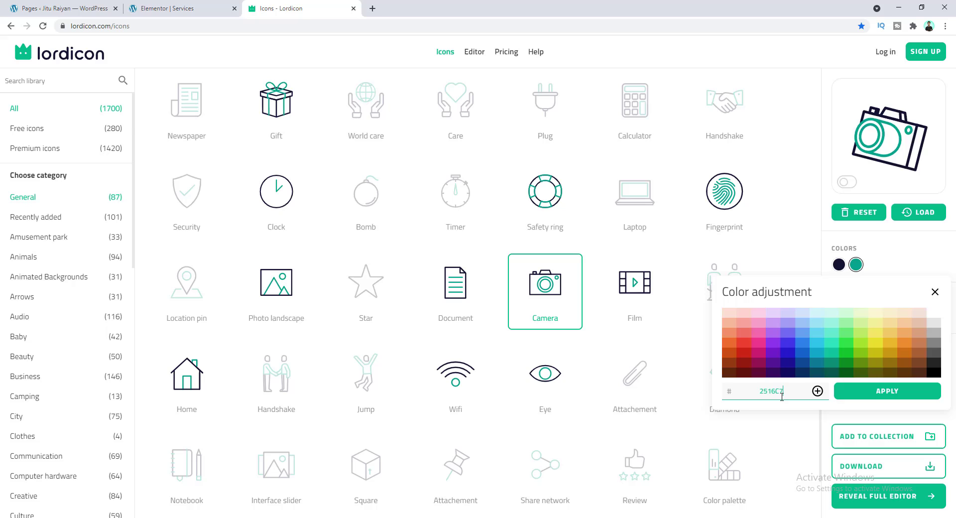
{"action": "left_click", "coordinate": [874, 392]}
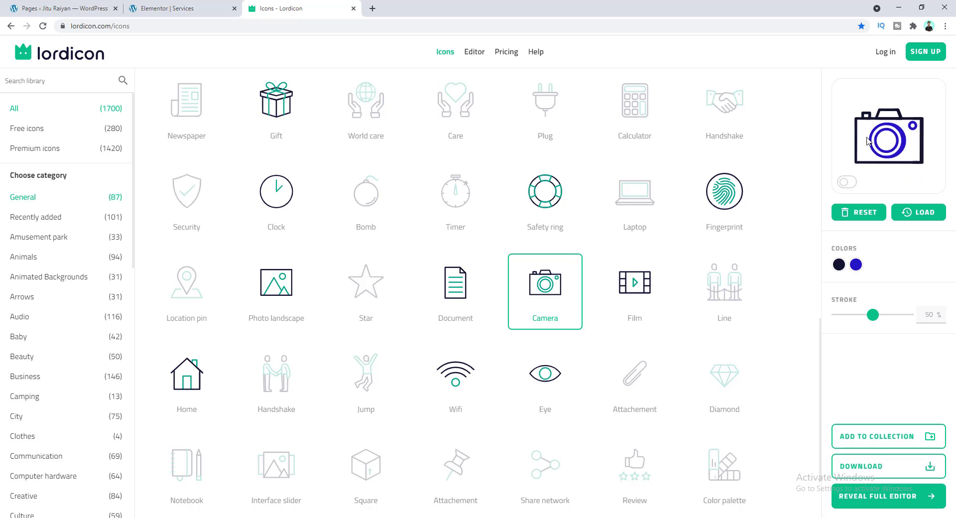
Step: Set the camera icon's primary color to black (#000000) and apply it
{"action": "left_click", "coordinate": [839, 265]}
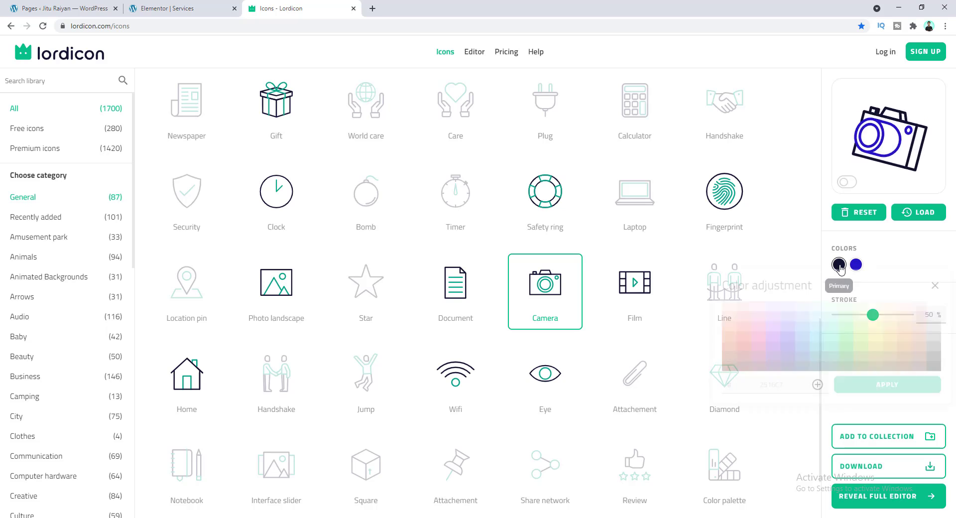
{"action": "left_click", "coordinate": [939, 374]}
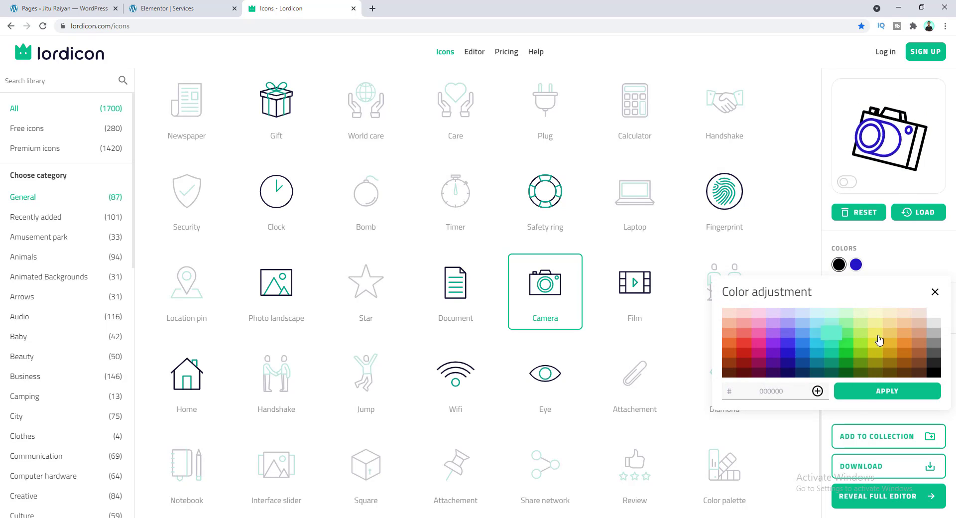
{"action": "left_click", "coordinate": [867, 392]}
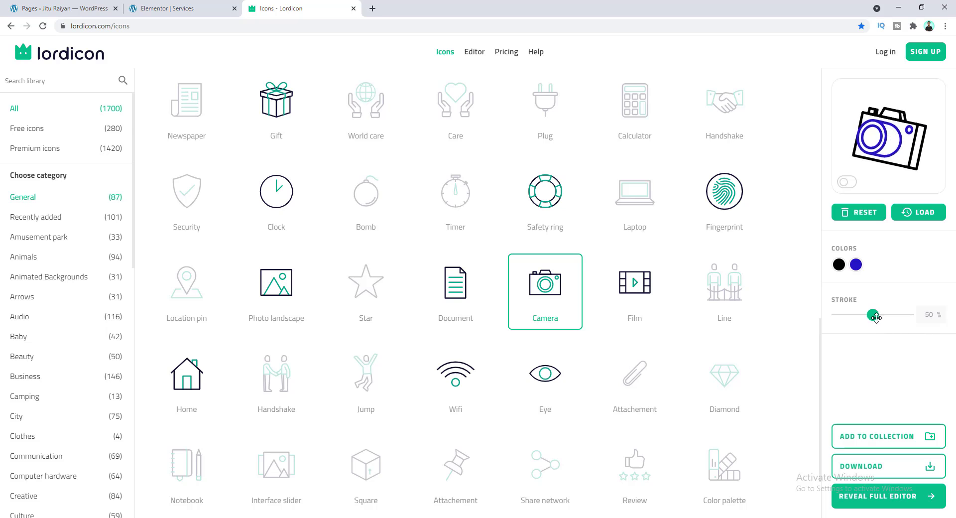
Step: Try a thicker and a thinner stroke on the camera icon, and set the stroke back to 50%
{"action": "left_click_drag", "start_coordinate": [873, 315], "coordinate": [892, 317]}
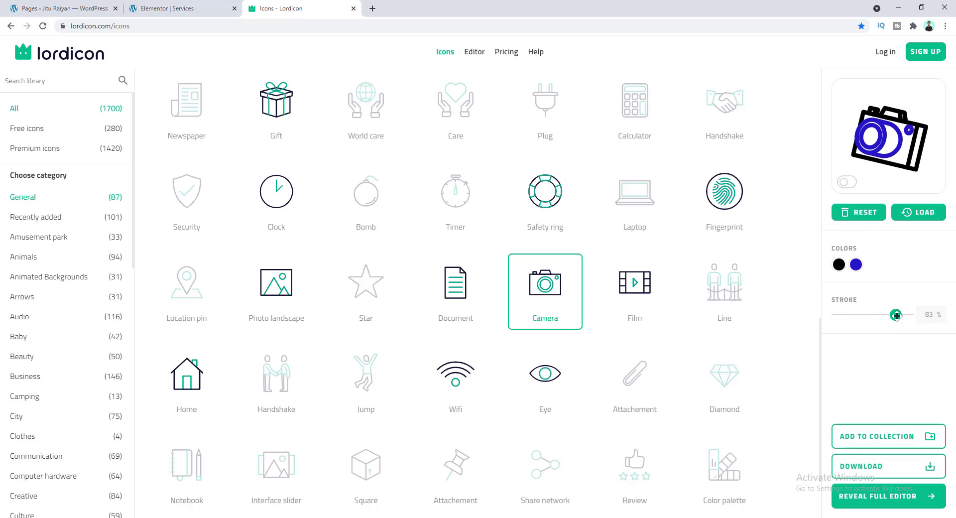
{"action": "left_click_drag", "start_coordinate": [896, 315], "coordinate": [857, 317]}
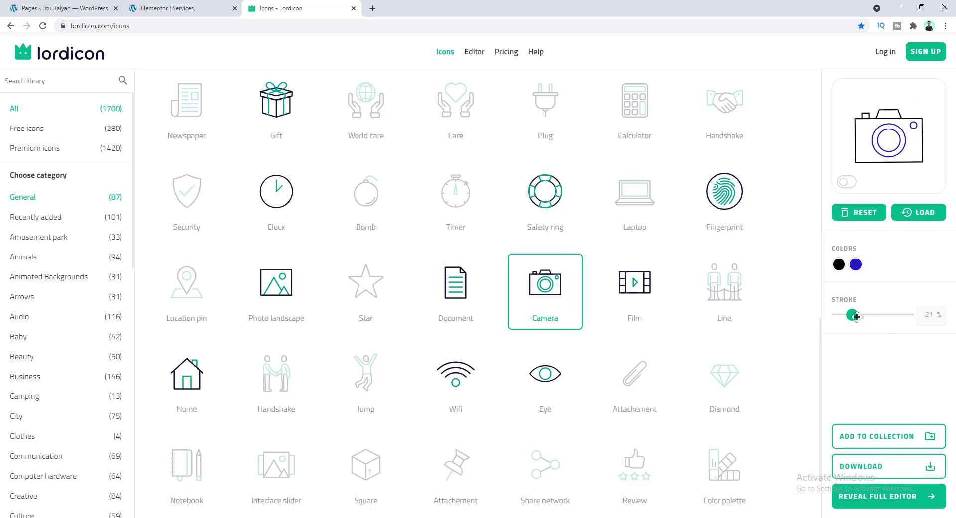
{"action": "double_click", "coordinate": [930, 317]}
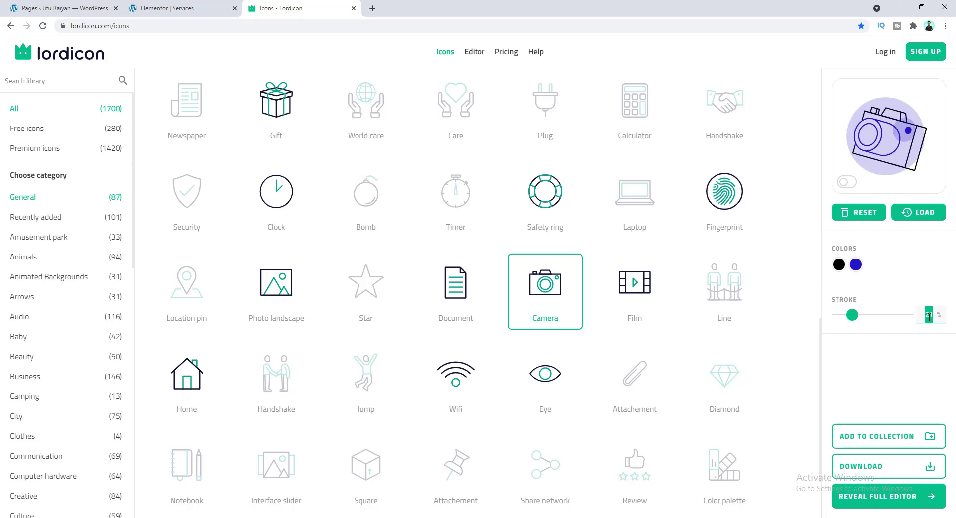
{"action": "type", "text": "50"}
{"action": "key", "text": "Return"}
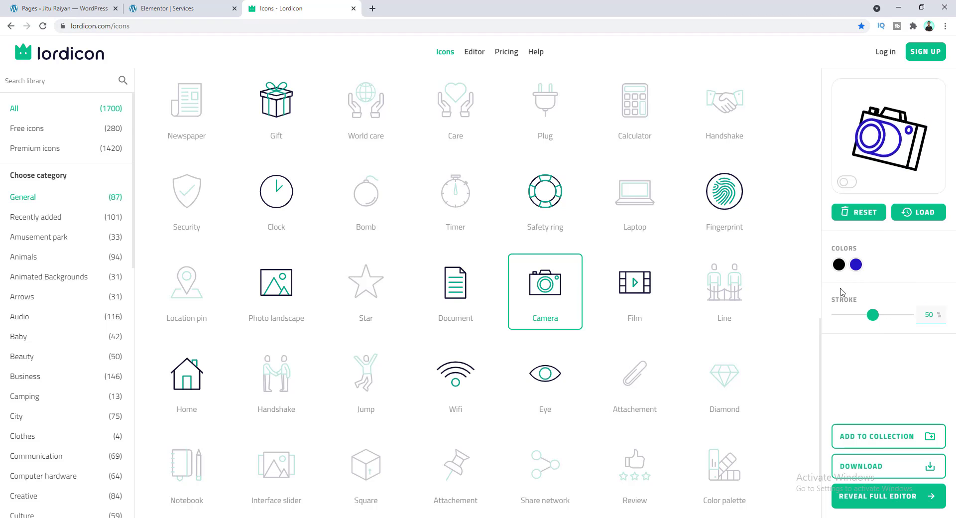
Step: Download the edited camera icon as a JSON (Lottie) file
{"action": "left_click", "coordinate": [877, 471]}
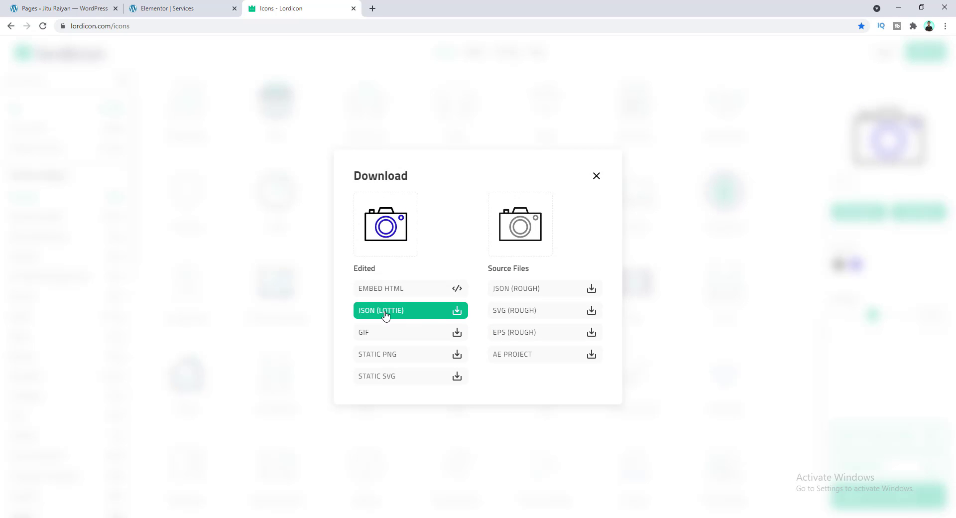
{"action": "left_click", "coordinate": [417, 311]}
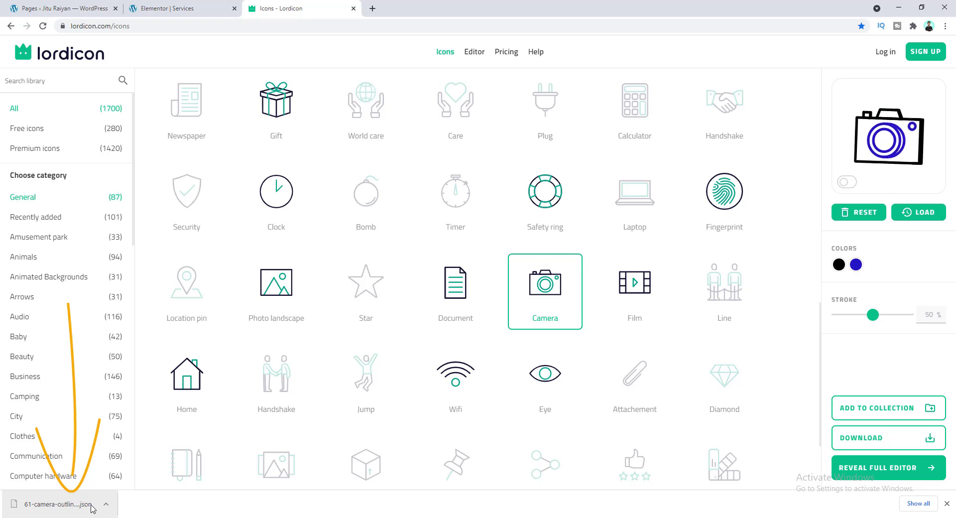
Step: Switch to the Elementor Services page and add a Lottie widget above the Service One heading
{"action": "left_click", "coordinate": [185, 7]}
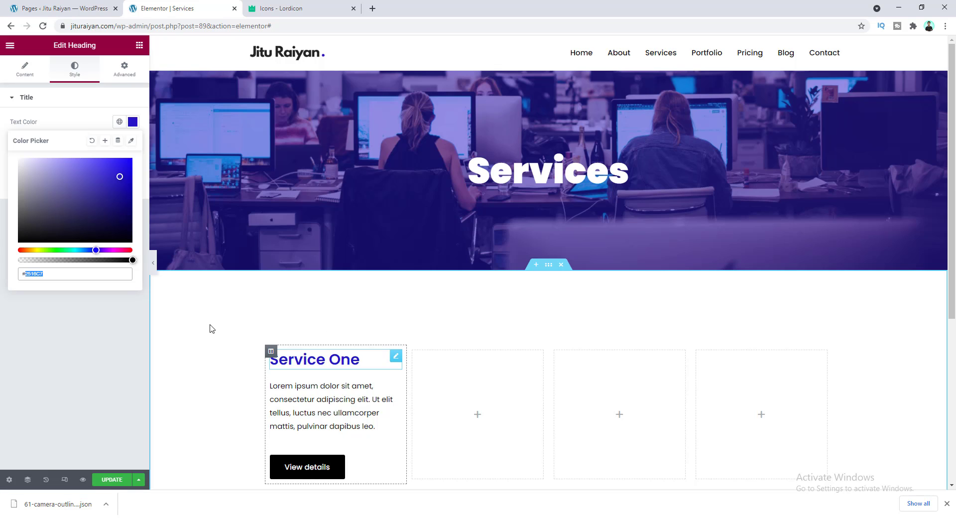
{"action": "left_click", "coordinate": [139, 45]}
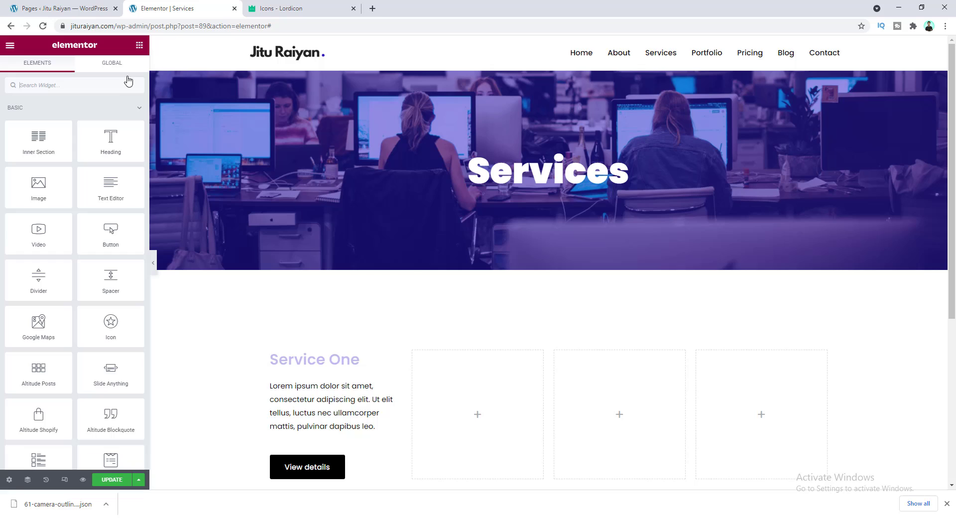
{"action": "left_click", "coordinate": [93, 84]}
{"action": "type", "text": "lott"}
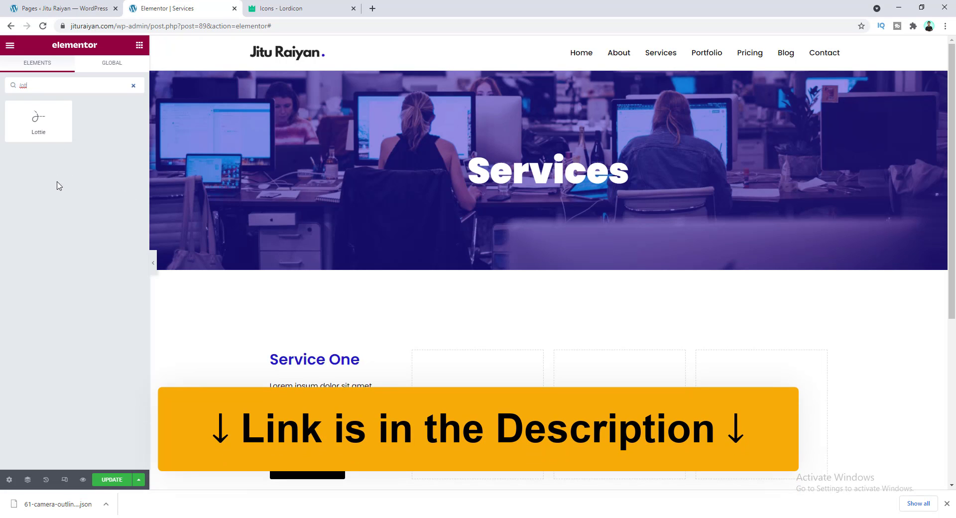
{"action": "left_click_drag", "start_coordinate": [38, 119], "coordinate": [297, 351]}
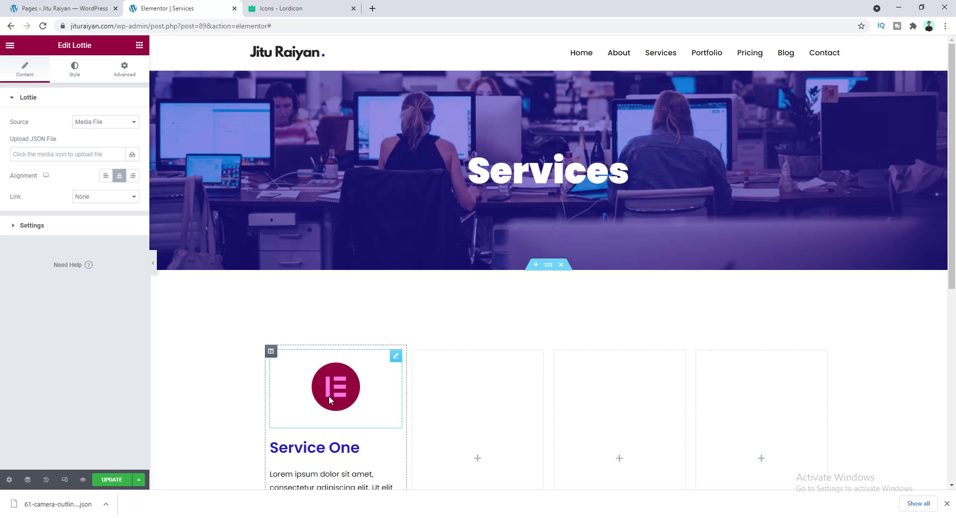
Step: Upload the downloaded camera JSON file to the media library and insert it into the Lottie widget
{"action": "left_click", "coordinate": [81, 155]}
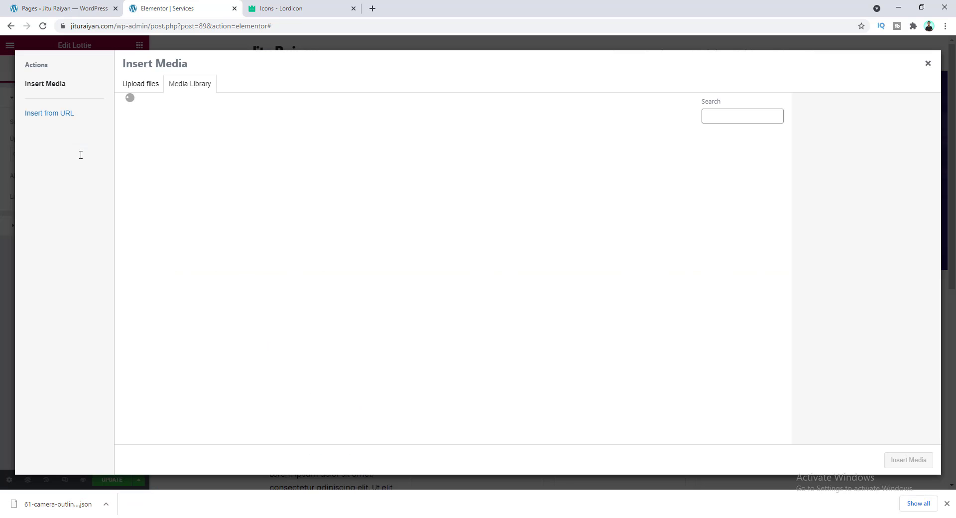
{"action": "left_click_drag", "start_coordinate": [68, 506], "coordinate": [237, 329]}
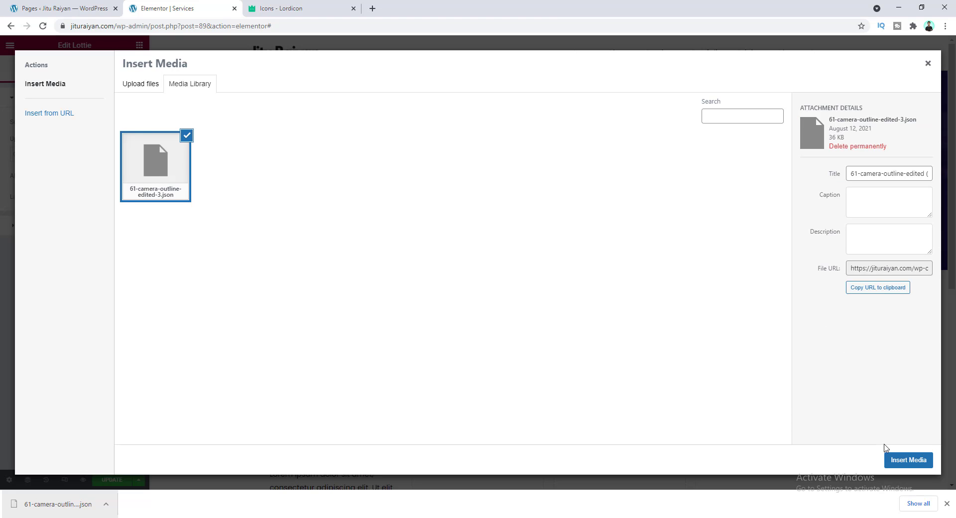
{"action": "left_click", "coordinate": [908, 460]}
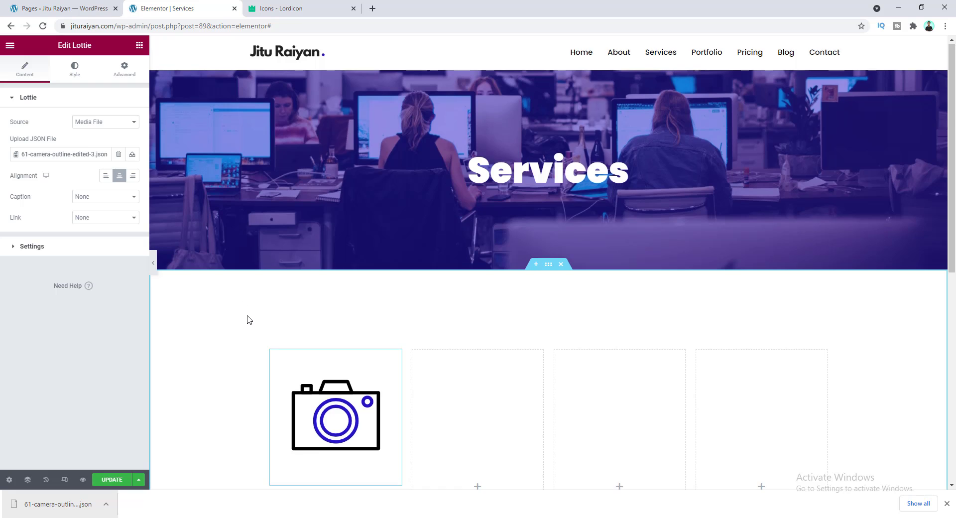
{"action": "scroll", "coordinate": [244, 320], "scroll_direction": "down", "scroll_amount": 3}
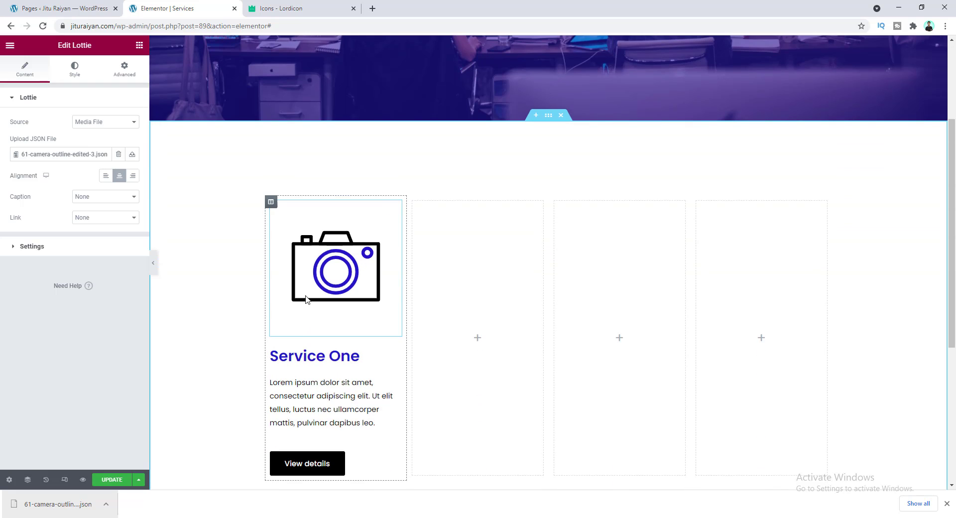
{"action": "scroll", "coordinate": [256, 324], "scroll_direction": "up", "scroll_amount": 1}
{"action": "scroll", "coordinate": [264, 320], "scroll_direction": "up", "scroll_amount": 2}
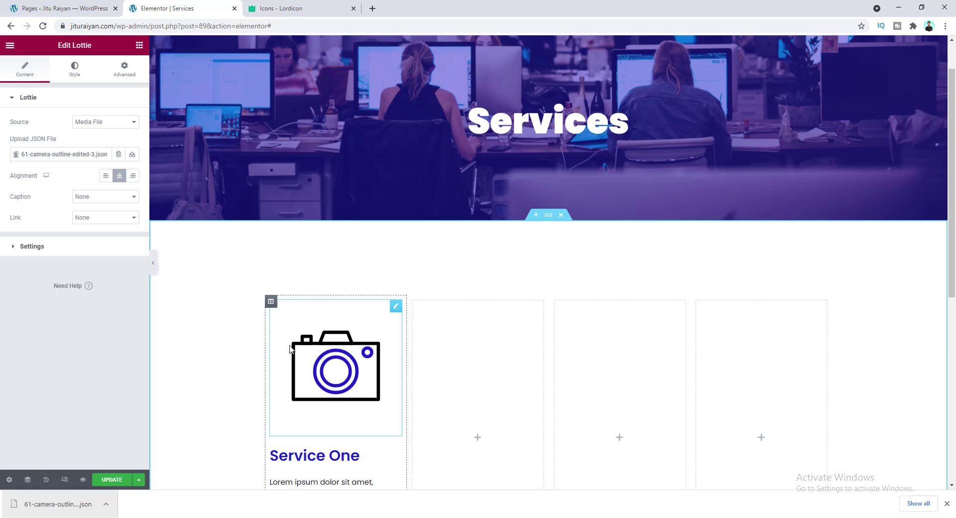
Step: Set the Lottie camera icon's width to 100 px
{"action": "left_click", "coordinate": [73, 72]}
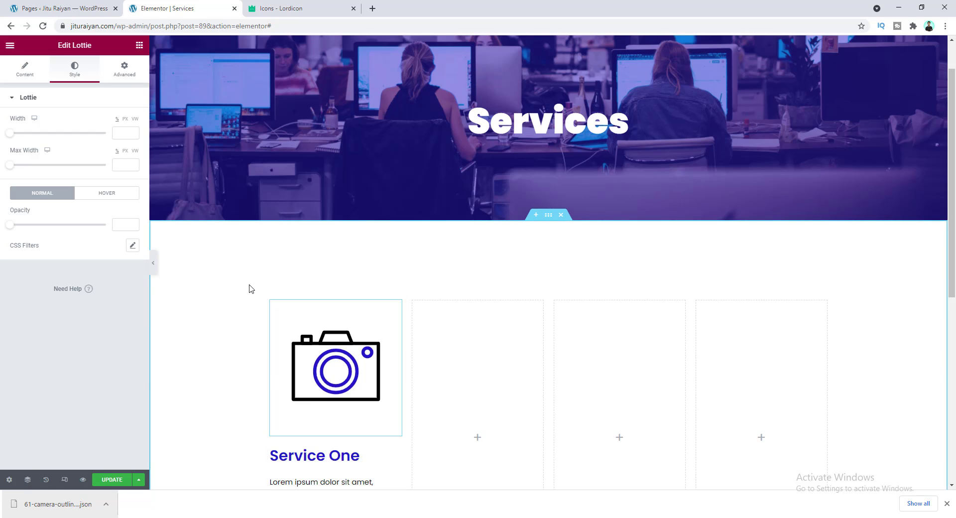
{"action": "left_click", "coordinate": [125, 119]}
{"action": "left_click", "coordinate": [121, 135]}
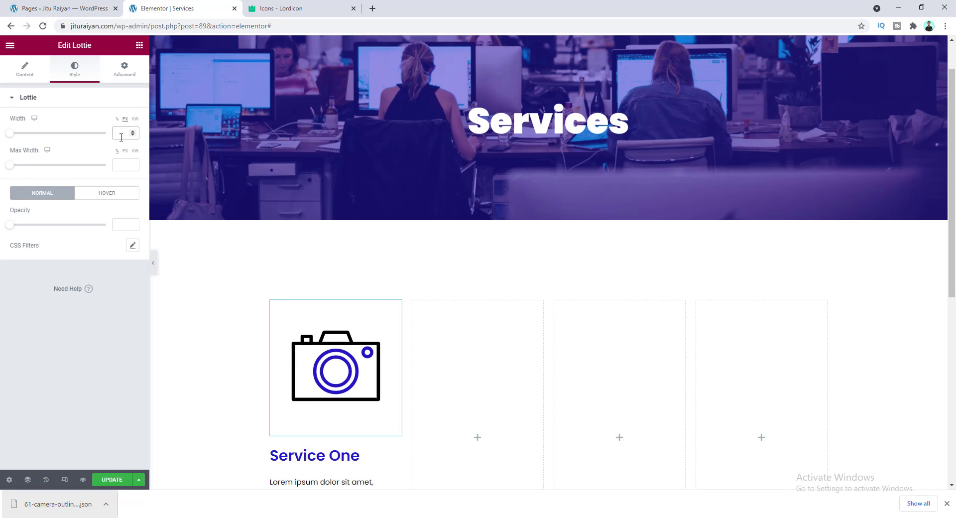
{"action": "type", "text": "100"}
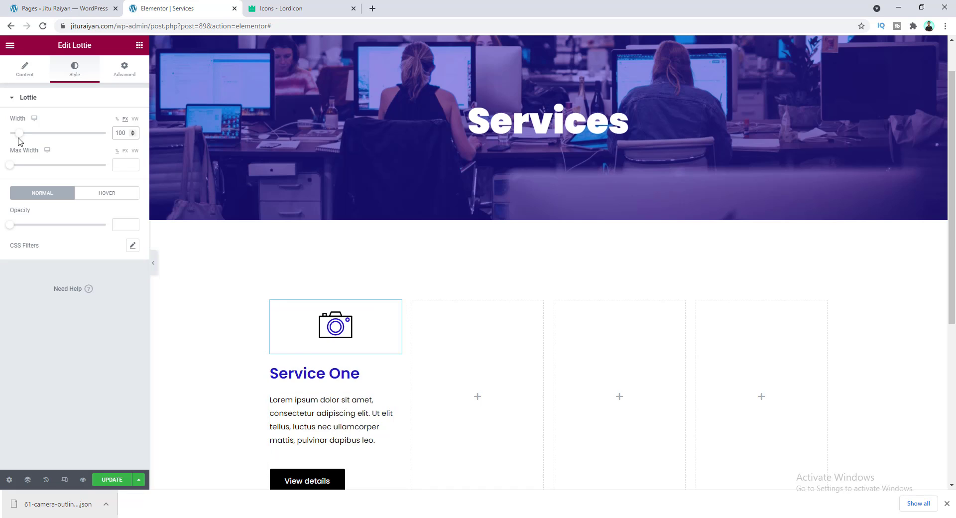
{"action": "left_click", "coordinate": [24, 80]}
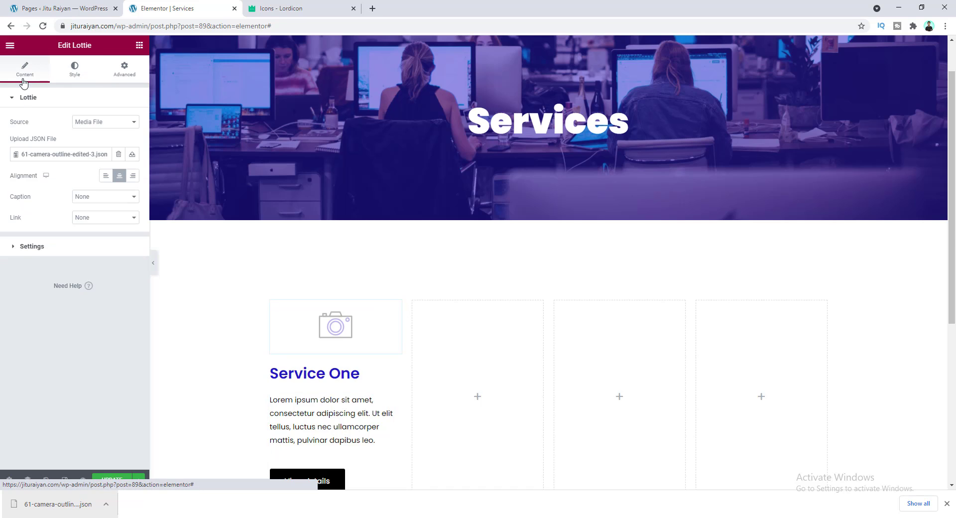
Step: Left-align the Lottie camera icon, unlink its margins and set its left margin to -17 px
{"action": "left_click", "coordinate": [104, 181]}
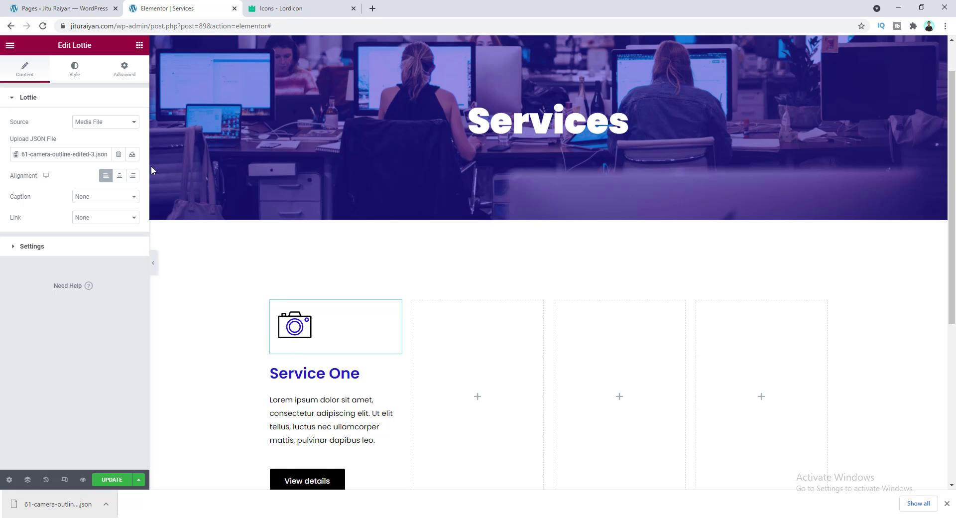
{"action": "left_click", "coordinate": [124, 72]}
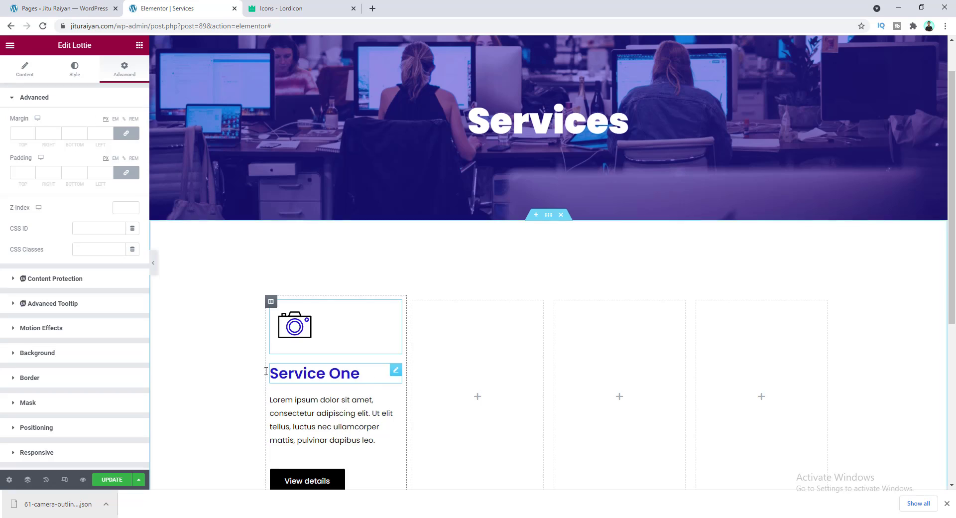
{"action": "left_click", "coordinate": [129, 134]}
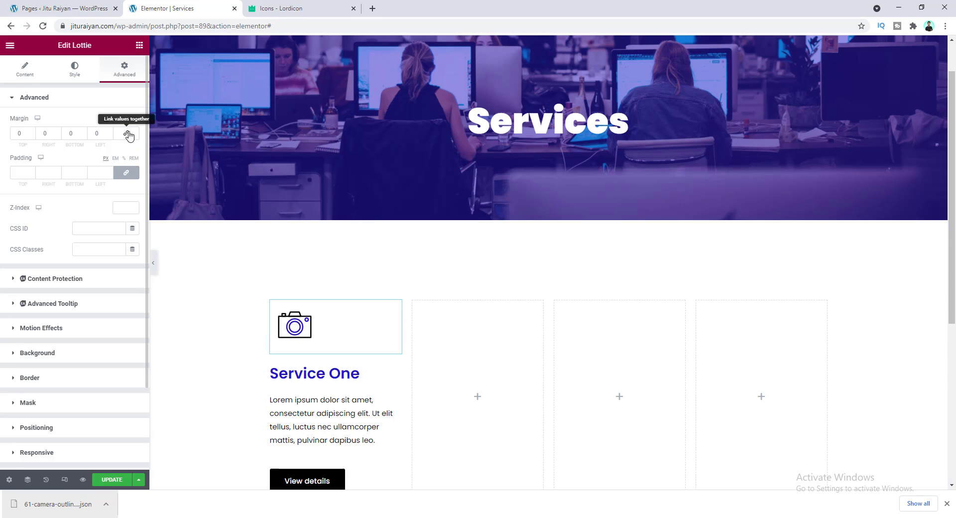
{"action": "left_click", "coordinate": [100, 133]}
{"action": "type", "text": "-15"}
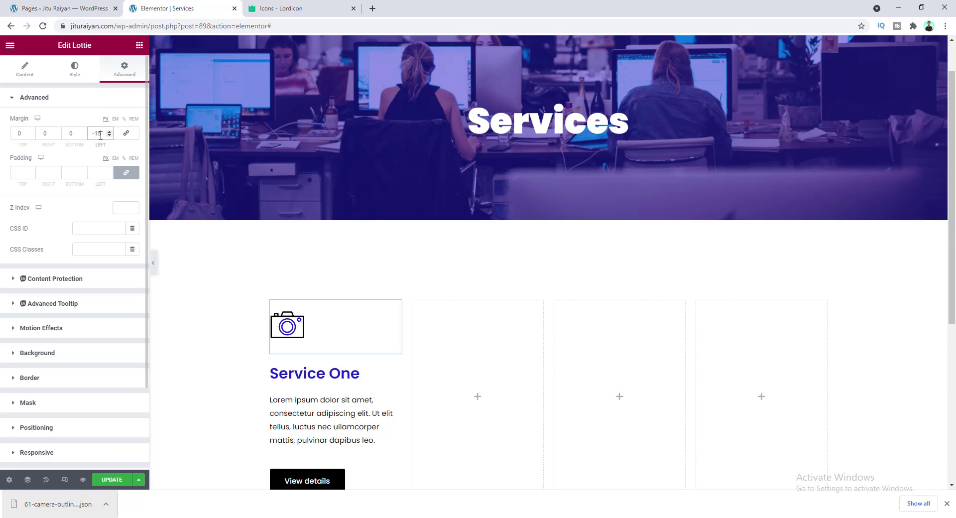
{"action": "key", "text": "Down"}
{"action": "key", "text": "Down"}
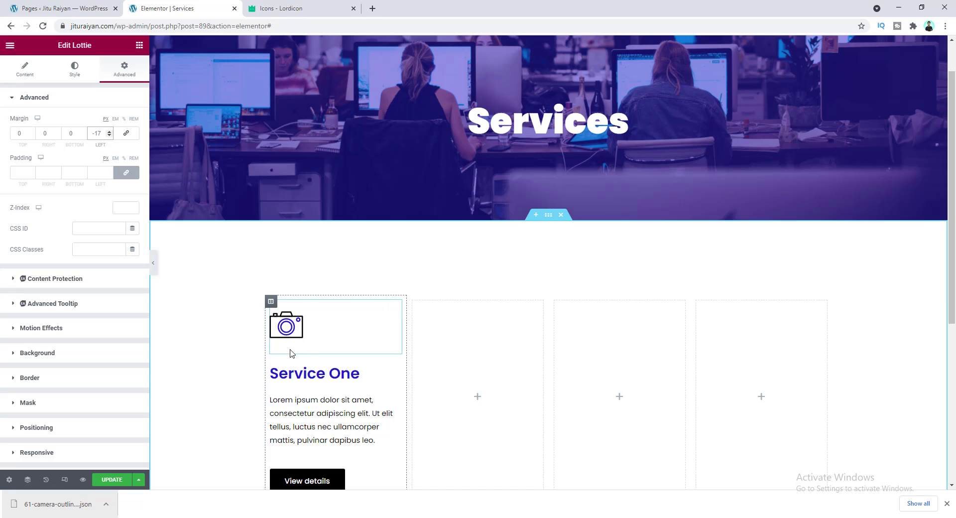
Step: Set the Lottie camera icon's bottom margin to -18 px to tighten the gap above the Service One heading
{"action": "left_click", "coordinate": [78, 134]}
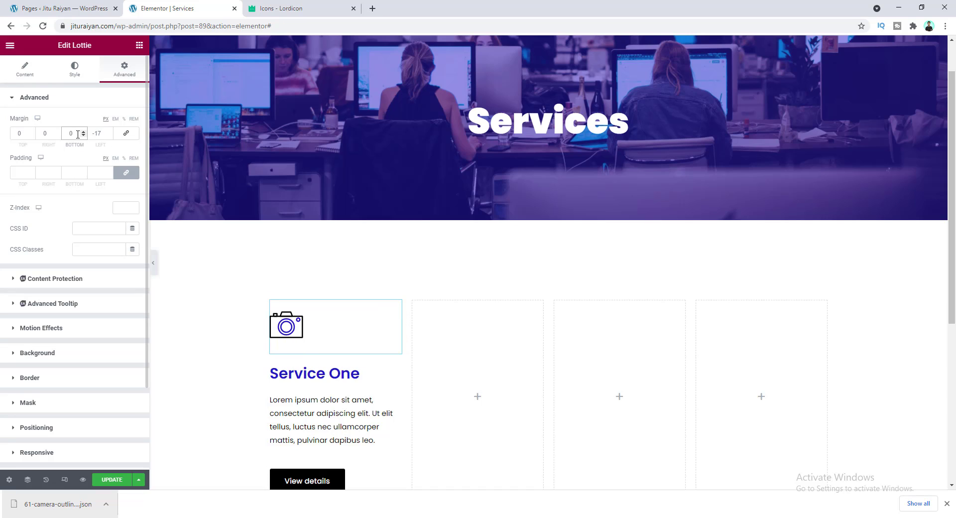
{"action": "key", "text": "Down"}
{"action": "key", "text": "Down"}
{"action": "key", "text": "Down"}
{"action": "key", "text": "Down"}
{"action": "key", "text": "Down"}
{"action": "key", "text": "Down"}
{"action": "key", "text": "Down"}
{"action": "key", "text": "Down"}
{"action": "key", "text": "Down"}
{"action": "key", "text": "Down"}
{"action": "key", "text": "Down"}
{"action": "key", "text": "Down"}
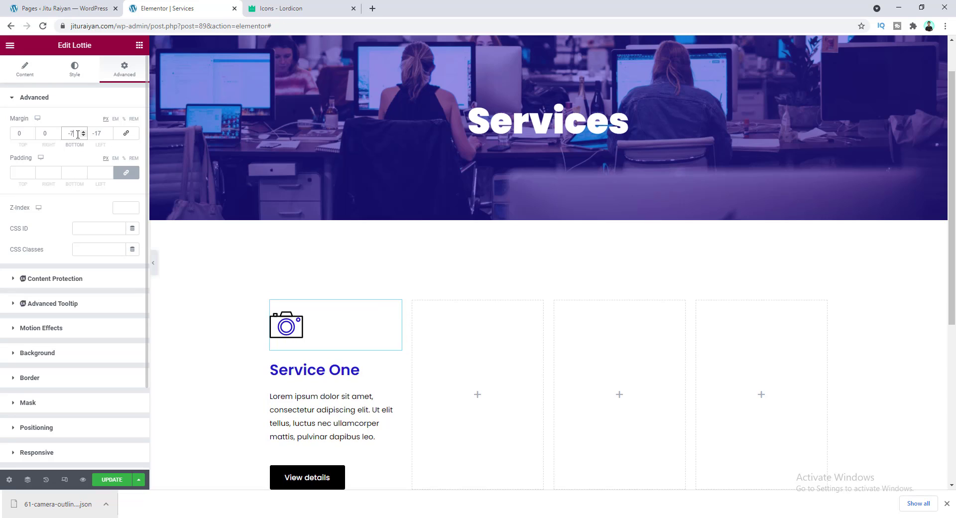
{"action": "key", "text": "Down"}
{"action": "key", "text": "Down"}
{"action": "key", "text": "Down"}
{"action": "key", "text": "Down"}
{"action": "key", "text": "Down"}
{"action": "key", "text": "Down"}
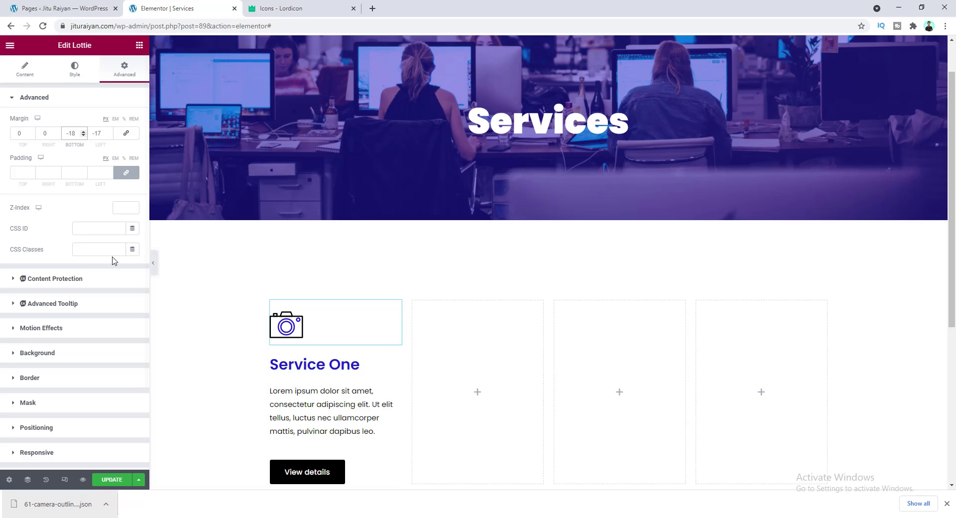
Step: Show the Lottie widget's animation settings, update the page, and preview it before returning to the editor
{"action": "left_click", "coordinate": [26, 77]}
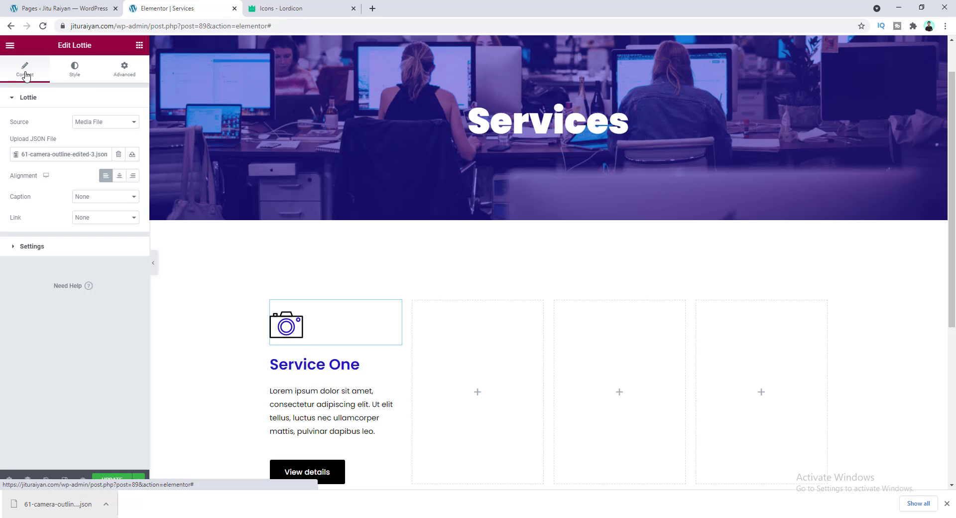
{"action": "left_click", "coordinate": [50, 252]}
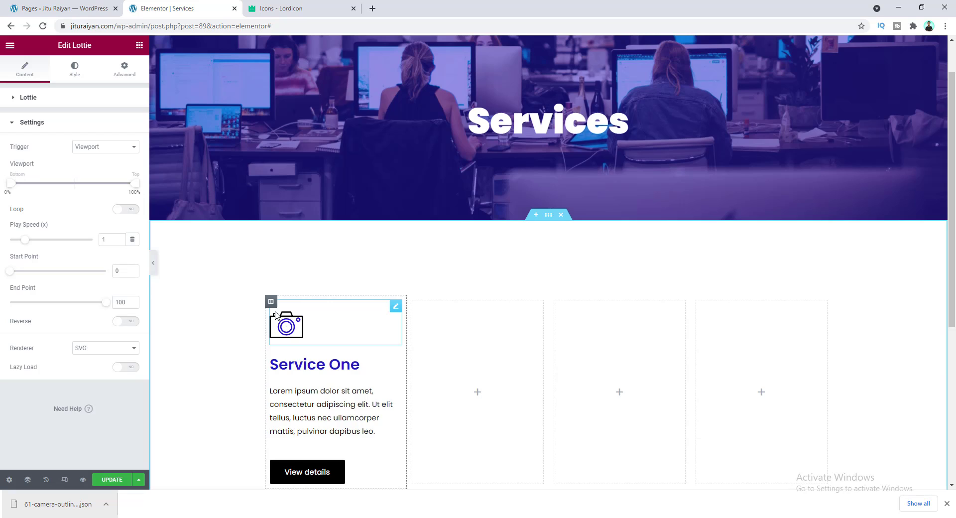
{"action": "left_click", "coordinate": [116, 481]}
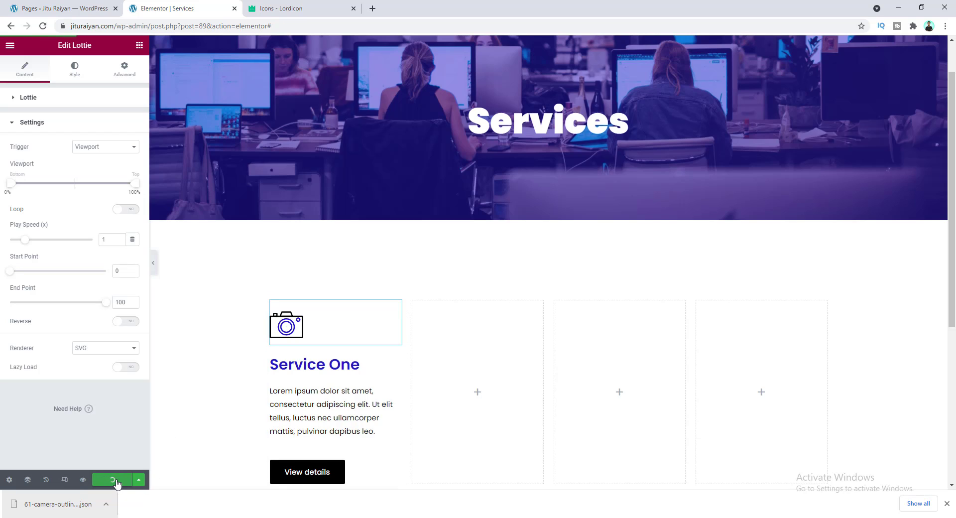
{"action": "left_click", "coordinate": [83, 481]}
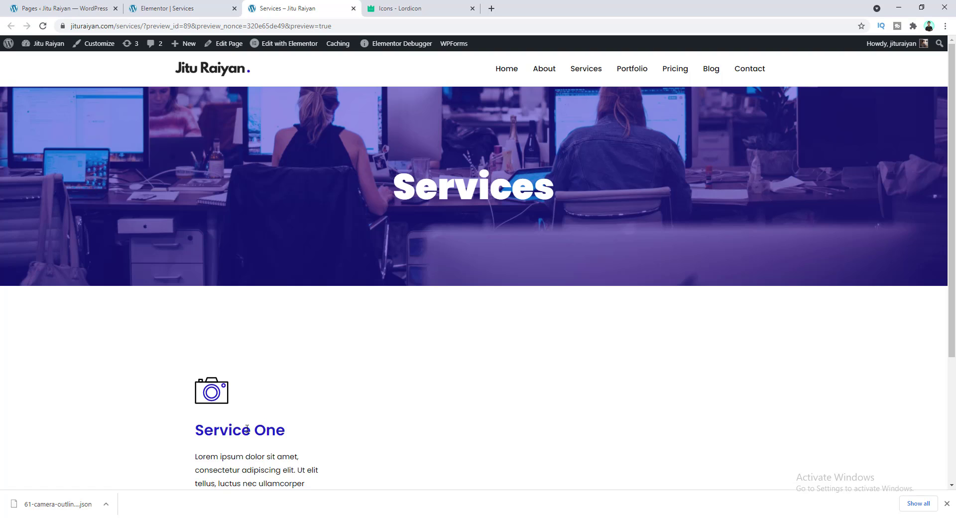
{"action": "left_click", "coordinate": [180, 8]}
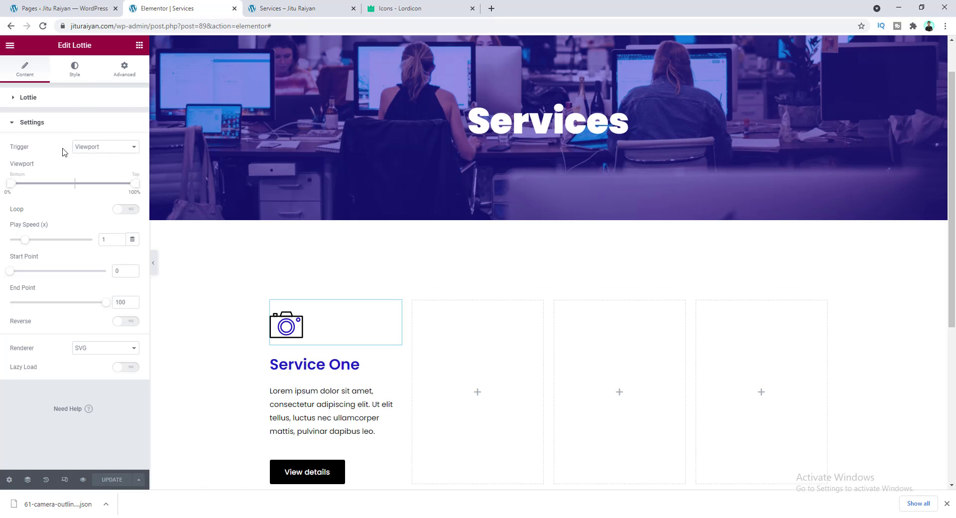
Step: Try the On Click trigger for the camera animation, and settle on the On Hover trigger
{"action": "left_click", "coordinate": [95, 149]}
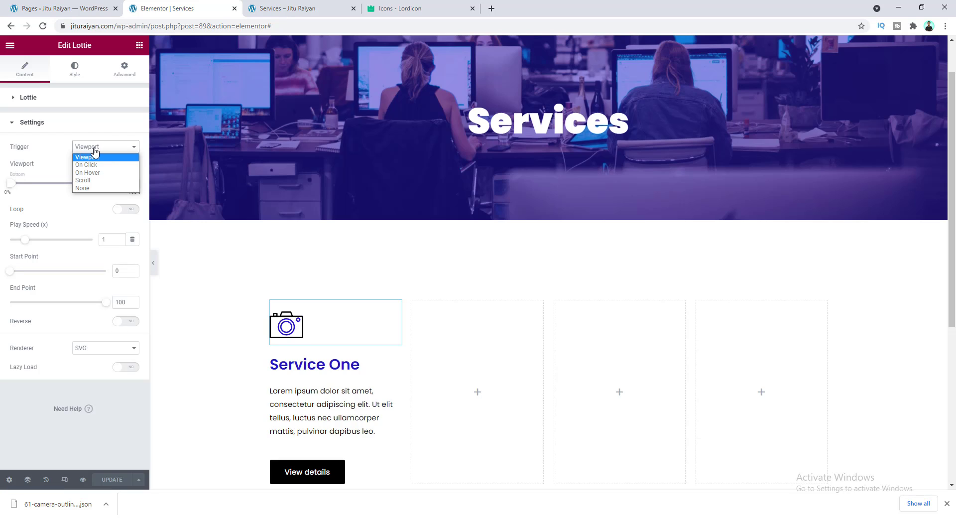
{"action": "left_click", "coordinate": [97, 165]}
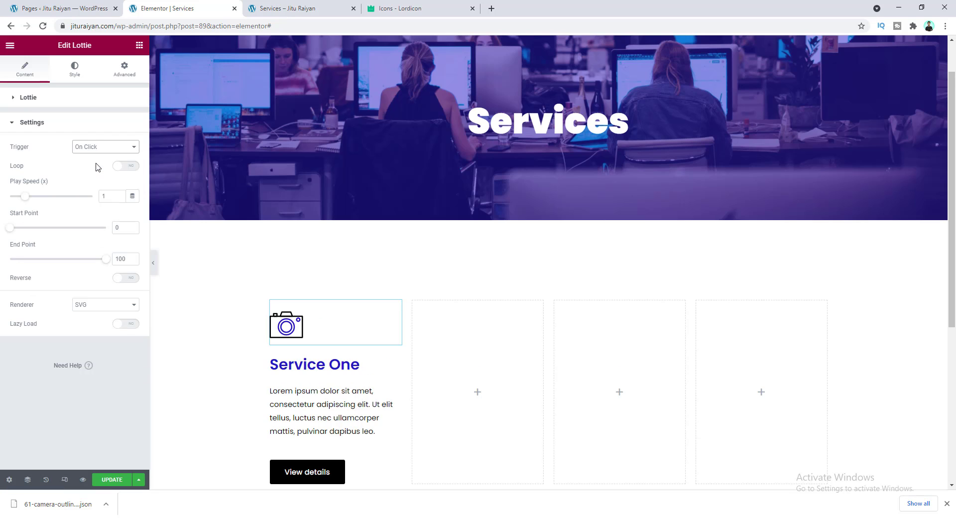
{"action": "left_click", "coordinate": [292, 337]}
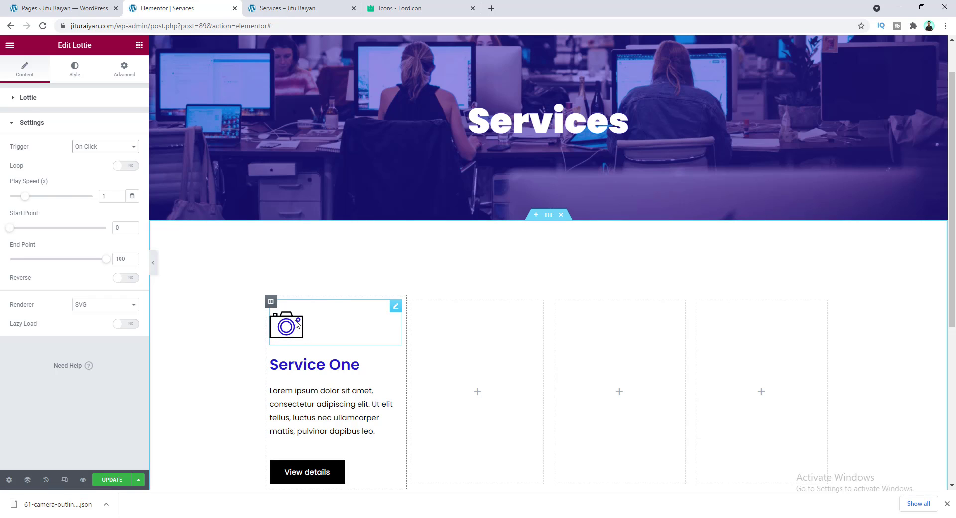
{"action": "left_click", "coordinate": [114, 148]}
{"action": "left_click", "coordinate": [115, 172]}
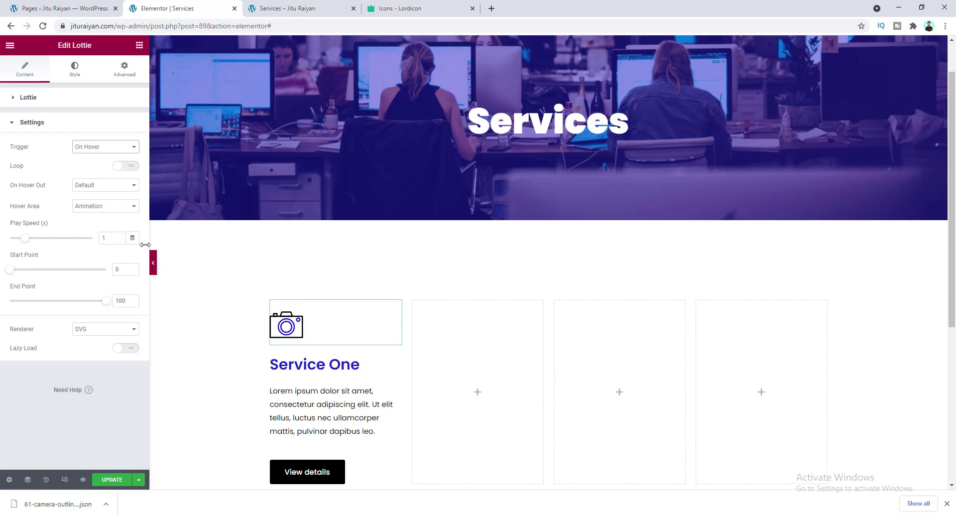
Step: Try looping the camera's hover animation 2 times and turn the loop off again
{"action": "left_click", "coordinate": [127, 166]}
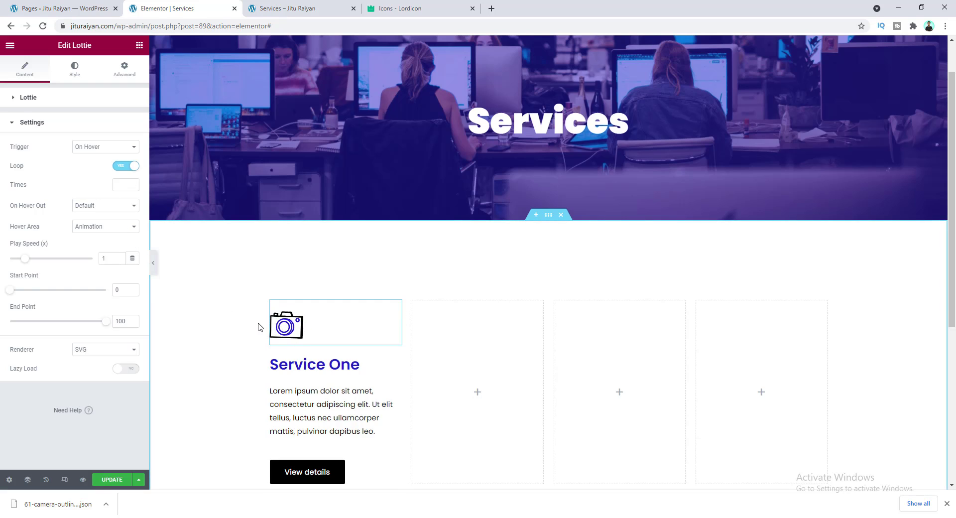
{"action": "left_click", "coordinate": [121, 185]}
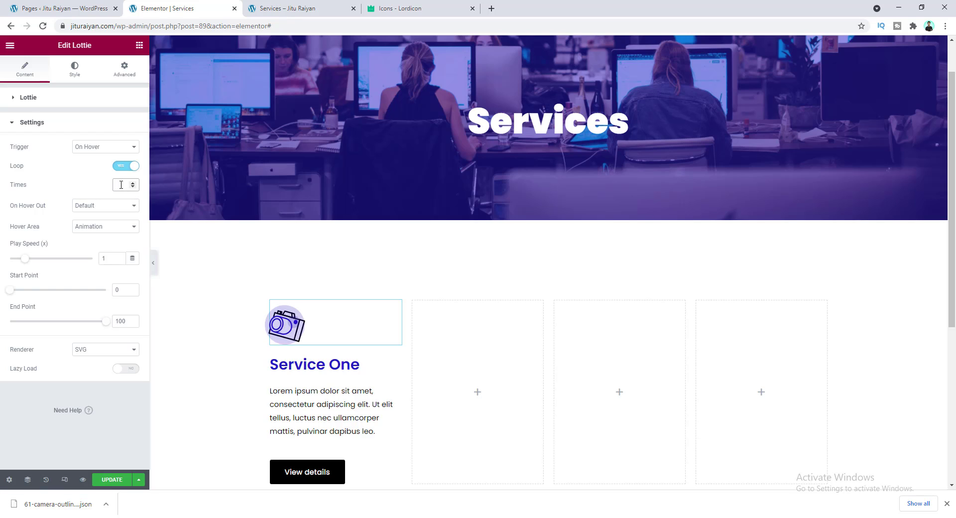
{"action": "type", "text": "2"}
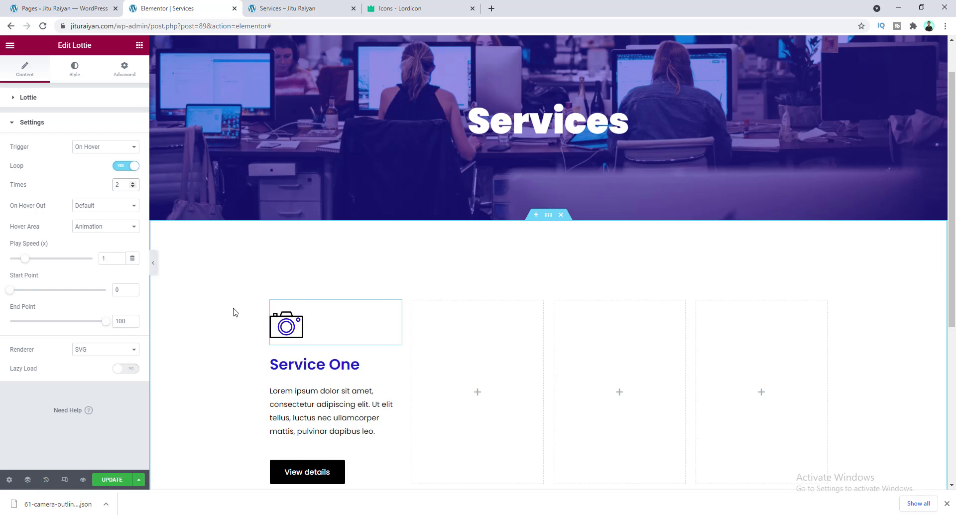
{"action": "left_click", "coordinate": [119, 166]}
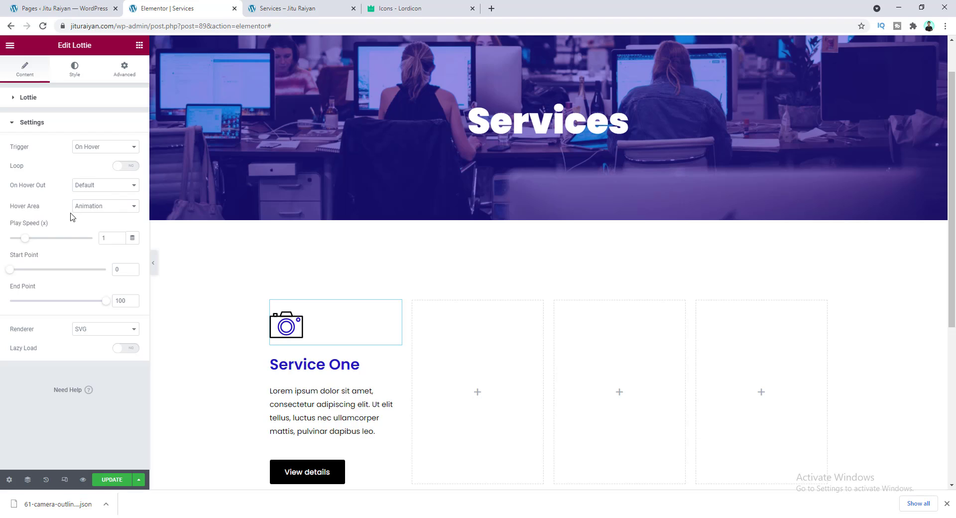
Step: Set the camera animation's hover area to Column
{"action": "left_click", "coordinate": [105, 207]}
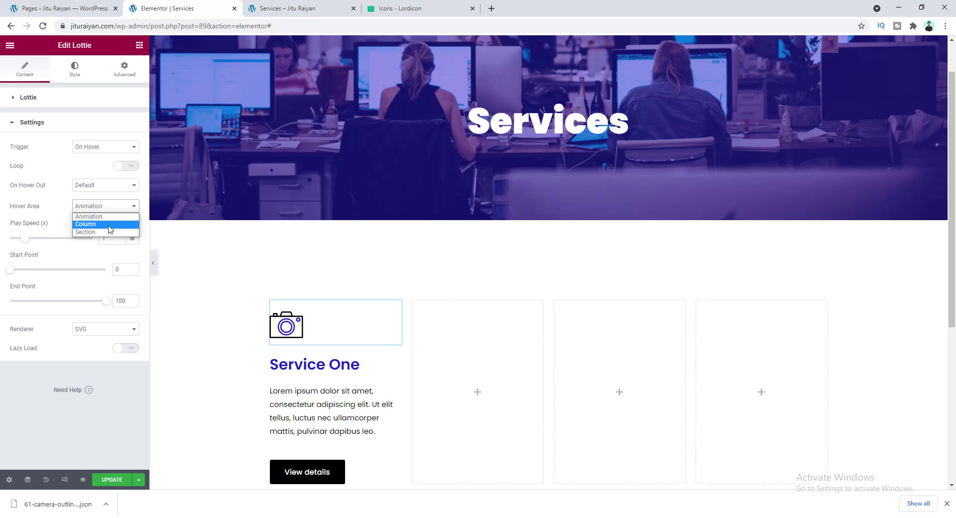
{"action": "left_click", "coordinate": [97, 224]}
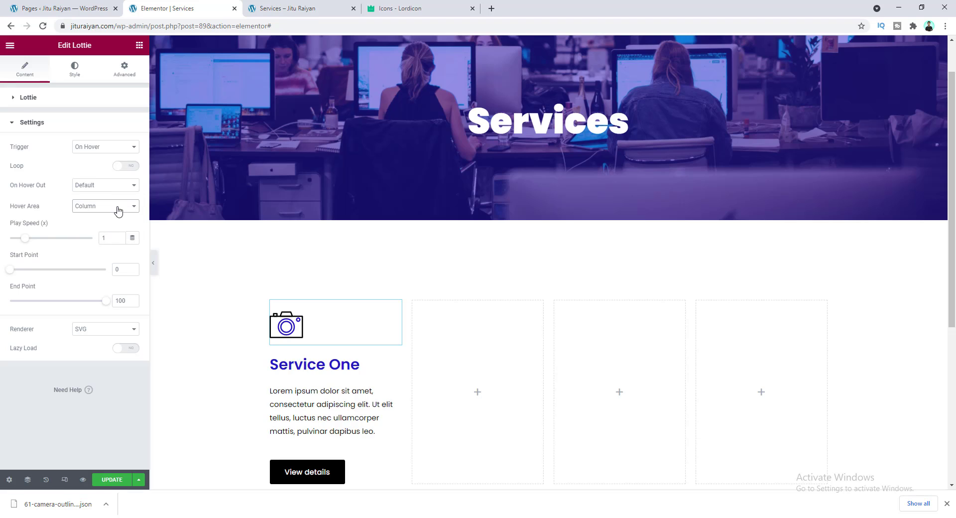
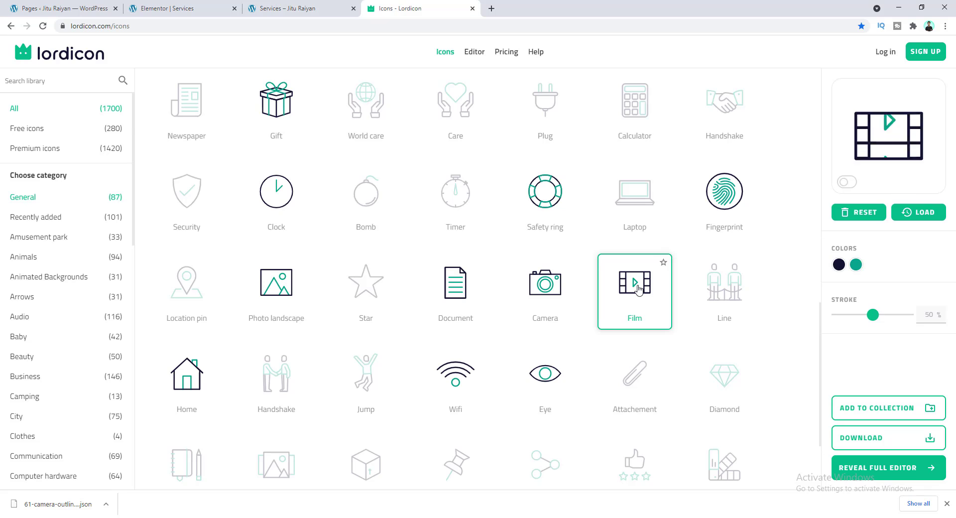
Step: Open the Film icon's secondary color for editing and copy the second column heading's text color code from the Elementor page
{"action": "left_click", "coordinate": [856, 265]}
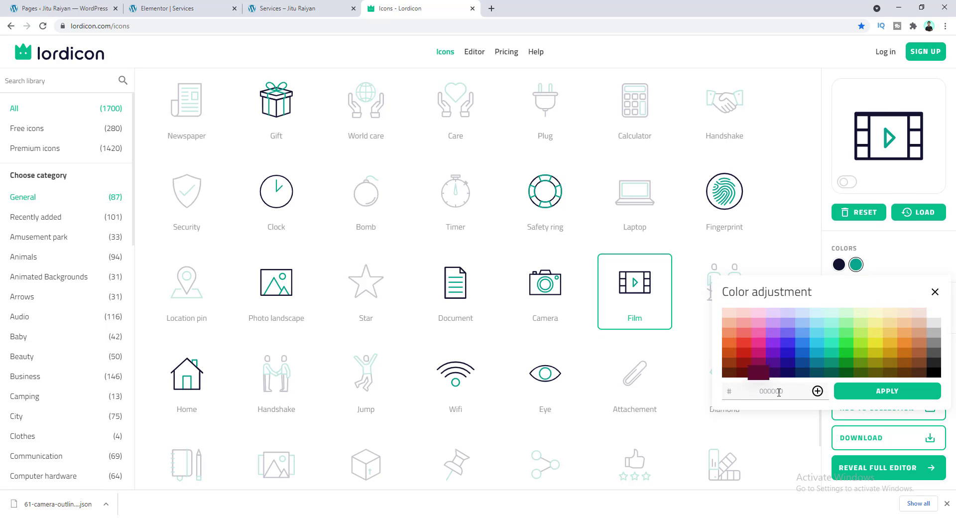
{"action": "left_click", "coordinate": [301, 6]}
{"action": "left_click", "coordinate": [192, 6]}
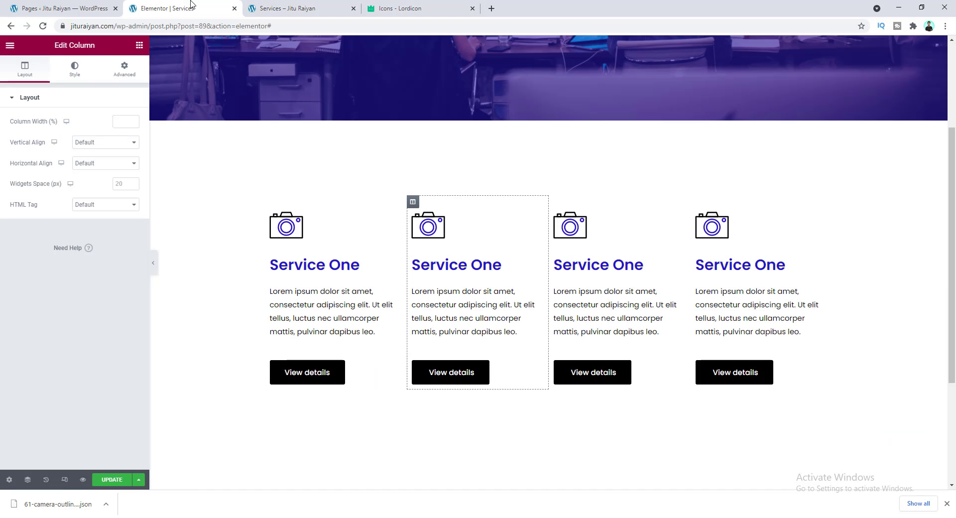
{"action": "left_click", "coordinate": [456, 264]}
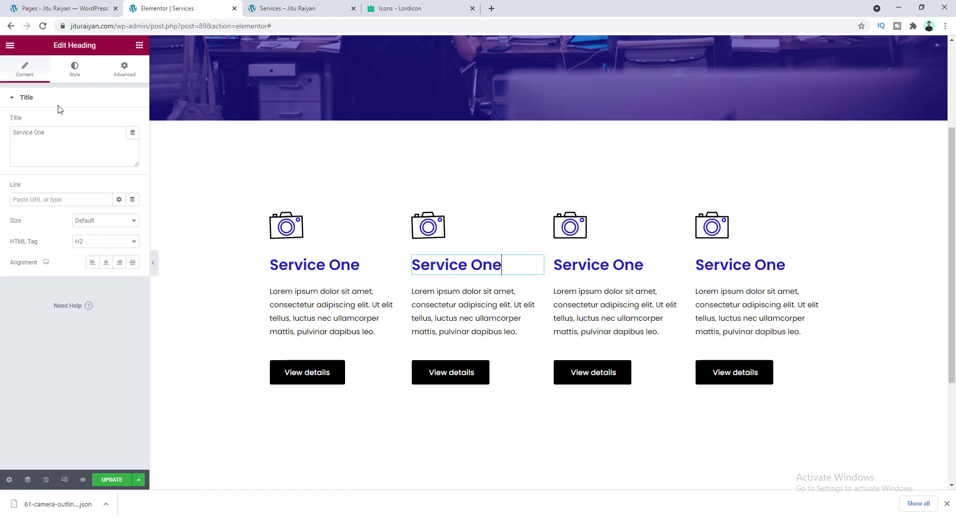
{"action": "left_click", "coordinate": [75, 69]}
{"action": "left_click", "coordinate": [133, 122]}
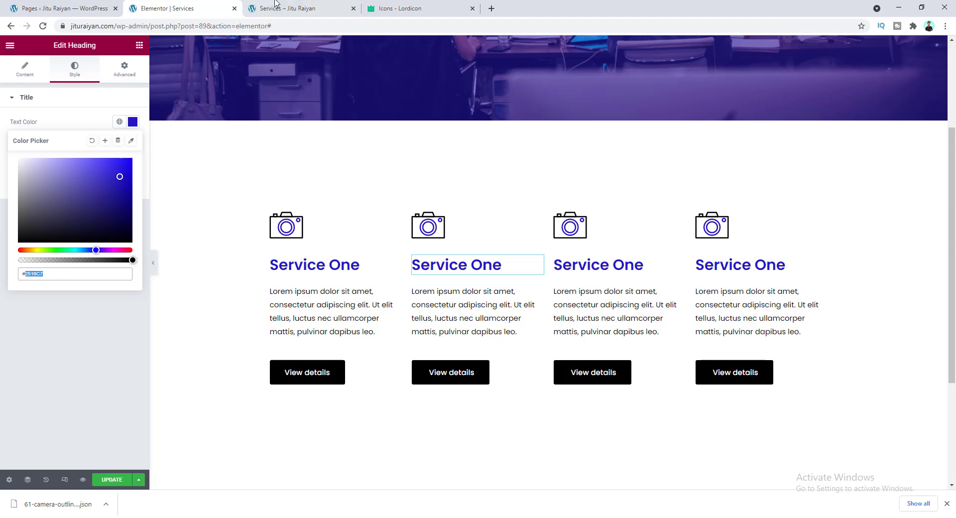
Step: Switch back to Lordicon and set the Film icon's secondary color to 2516C7 and its primary color to black
{"action": "left_click", "coordinate": [393, 8]}
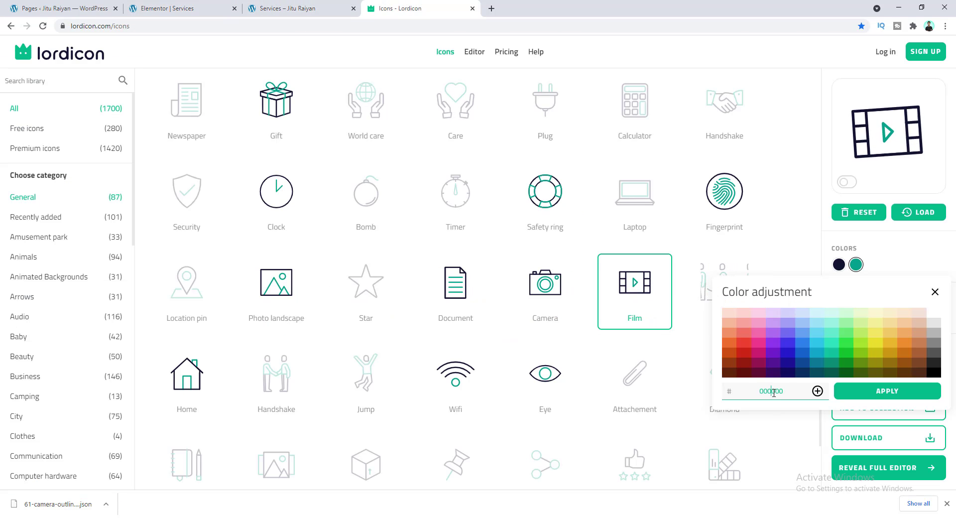
{"action": "left_click", "coordinate": [857, 394]}
{"action": "left_click", "coordinate": [839, 266]}
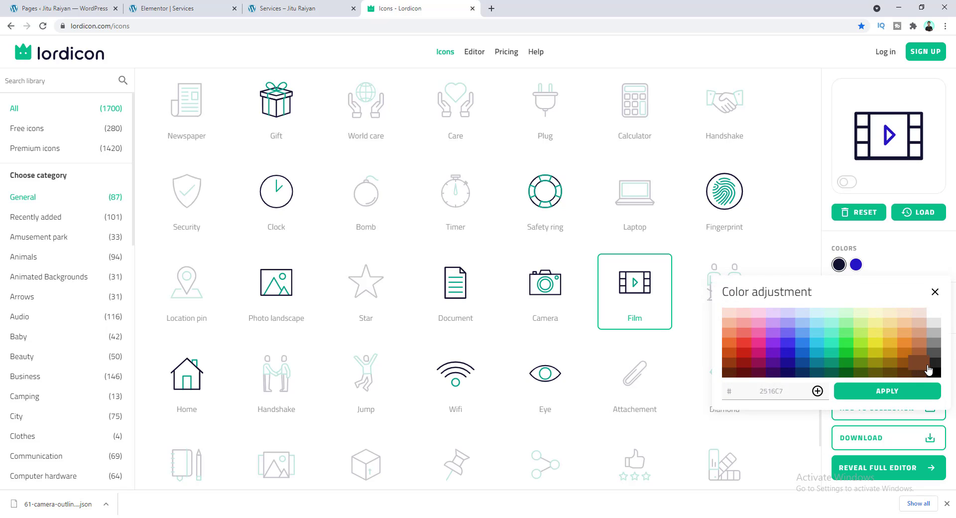
{"action": "left_click", "coordinate": [934, 377]}
{"action": "left_click", "coordinate": [894, 391]}
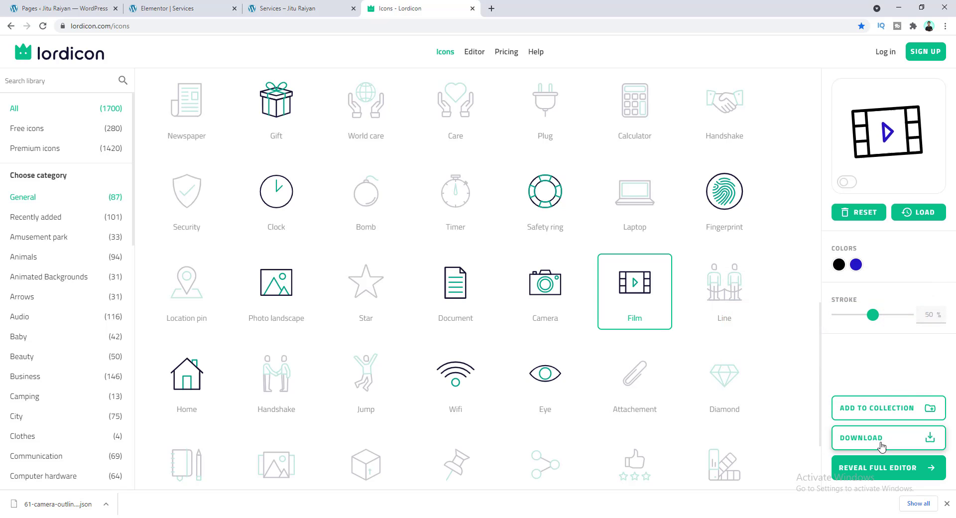
Step: Download the edited Film icon as a JSON (Lottie) file
{"action": "left_click", "coordinate": [881, 447]}
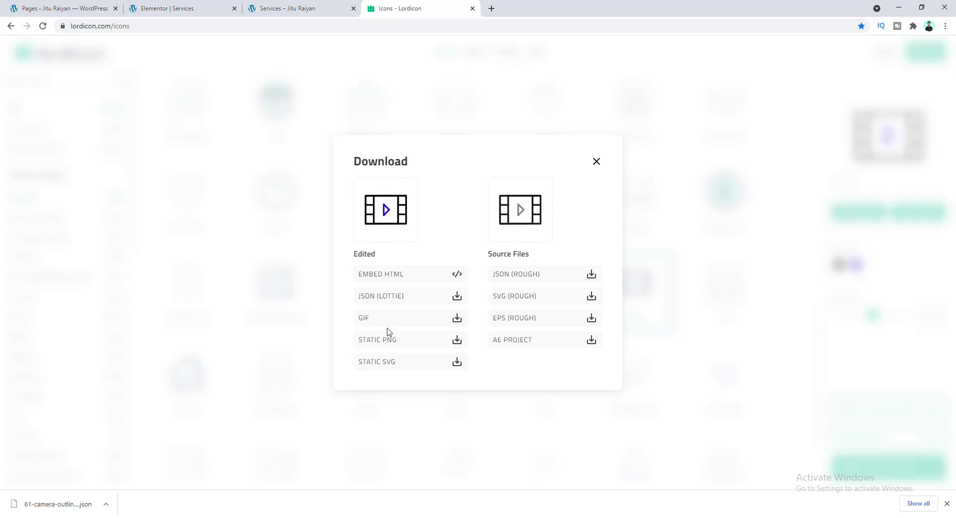
{"action": "left_click", "coordinate": [388, 297]}
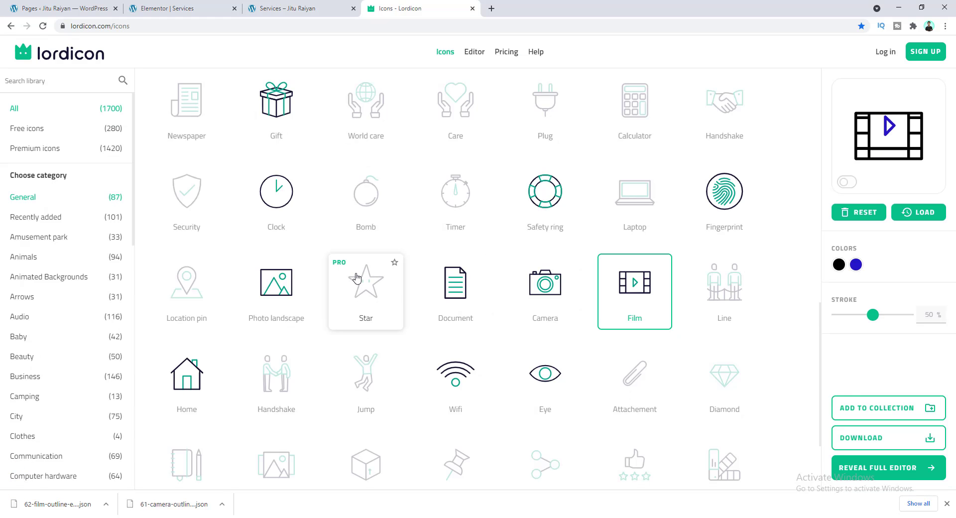
Step: Switch back to the Elementor page and replace the second column's Lottie file with the downloaded, edited 62-film-outline JSON
{"action": "left_click", "coordinate": [160, 5]}
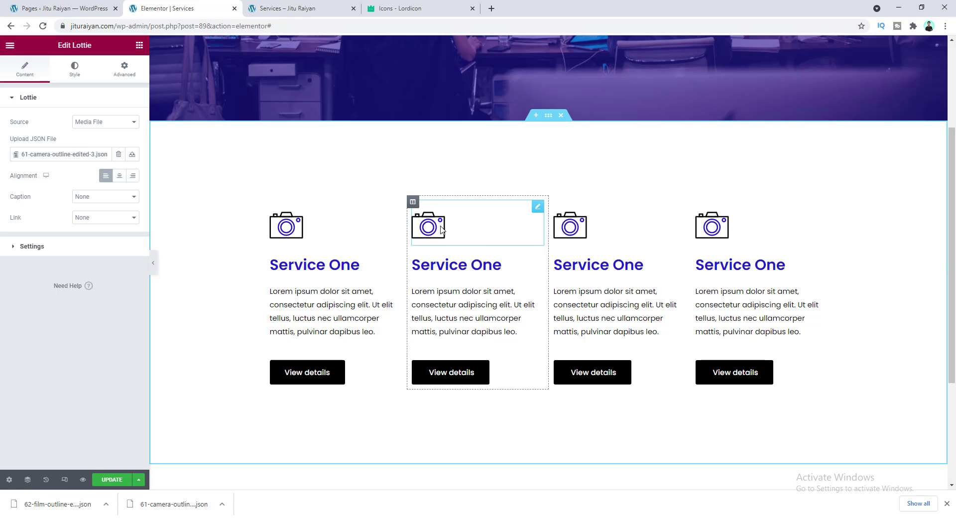
{"action": "left_click", "coordinate": [63, 154]}
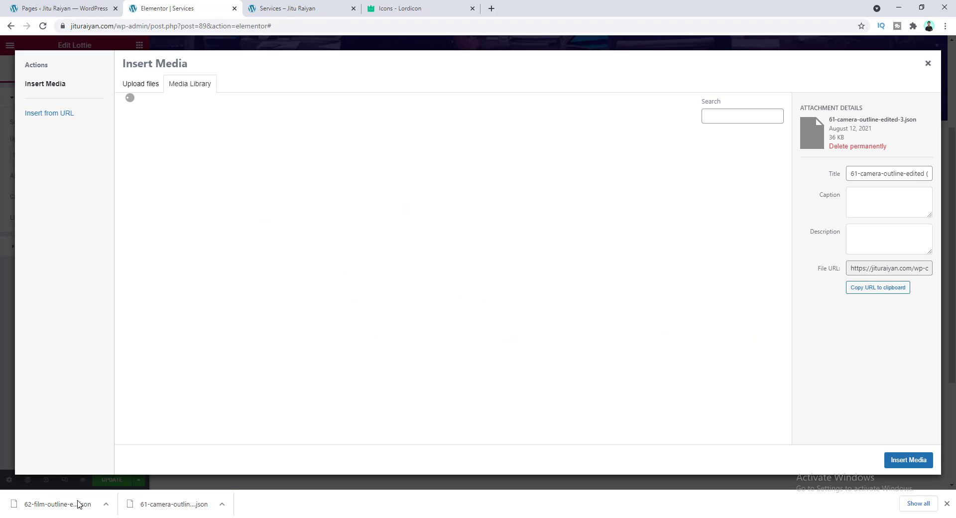
{"action": "left_click_drag", "start_coordinate": [77, 504], "coordinate": [211, 355]}
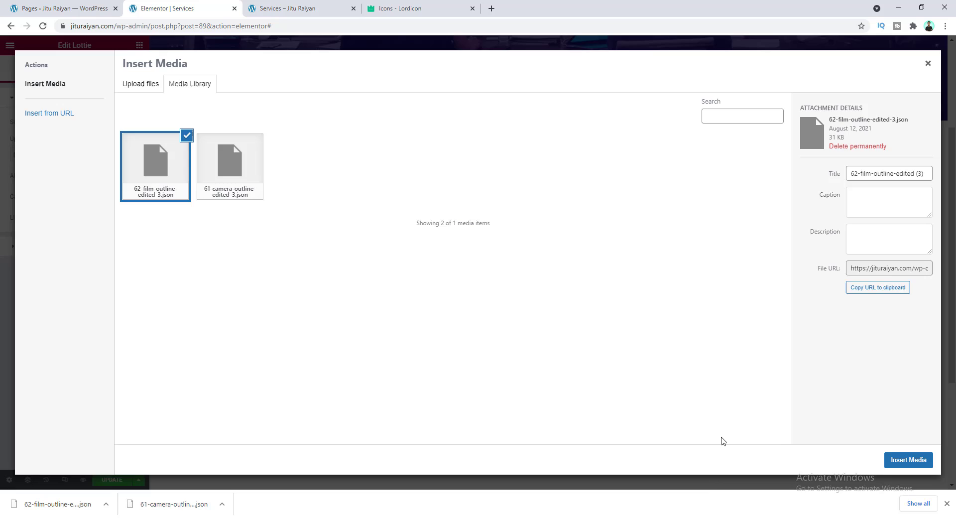
{"action": "left_click", "coordinate": [889, 464]}
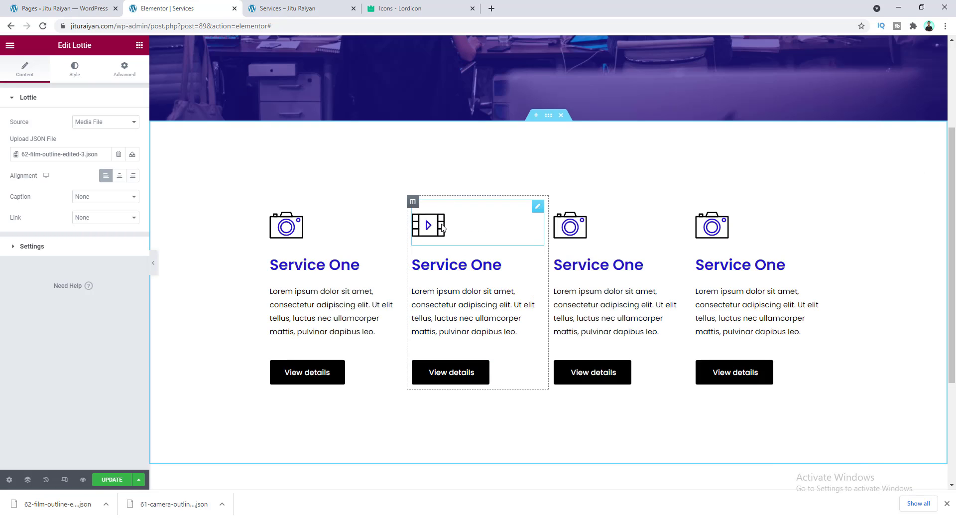
Step: Change the second column's heading text to "Service Two"
{"action": "left_click", "coordinate": [492, 265]}
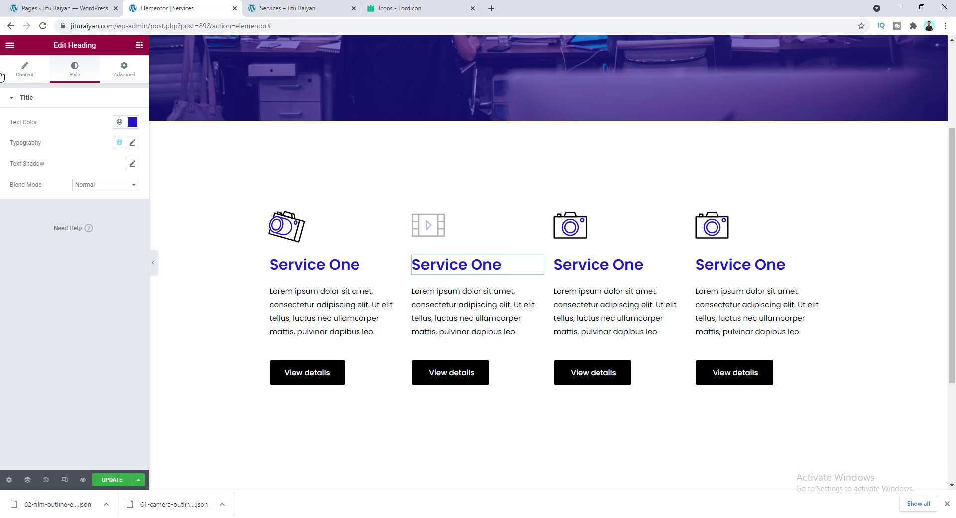
{"action": "left_click", "coordinate": [22, 72]}
{"action": "left_click_drag", "start_coordinate": [33, 133], "coordinate": [89, 143]}
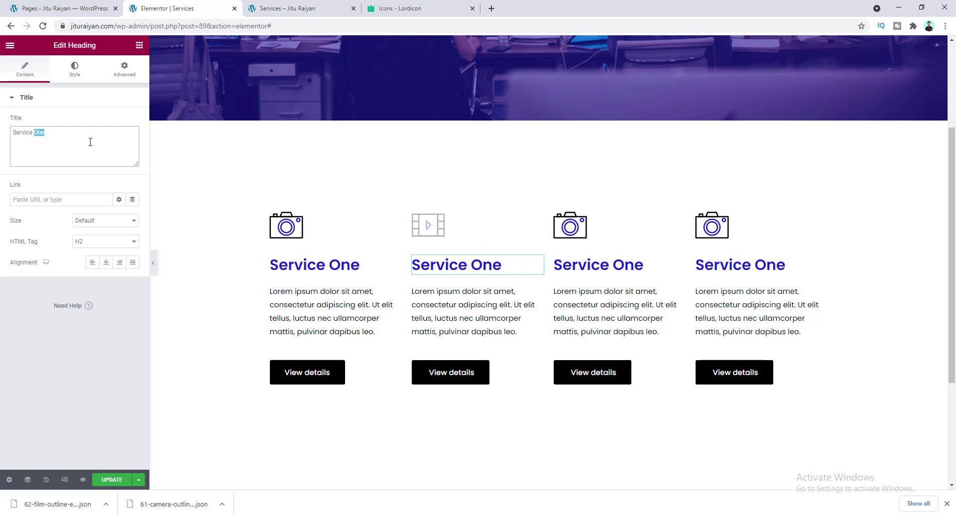
{"action": "type", "text": "T"}
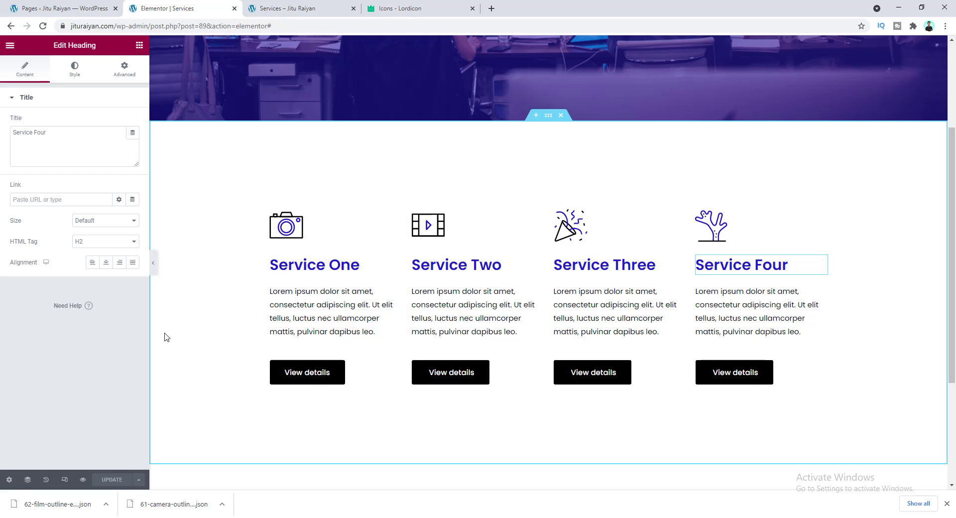
Step: Switch to the published Services page to check the four service columns and their animated icons
{"action": "key", "text": "alt+Tab"}
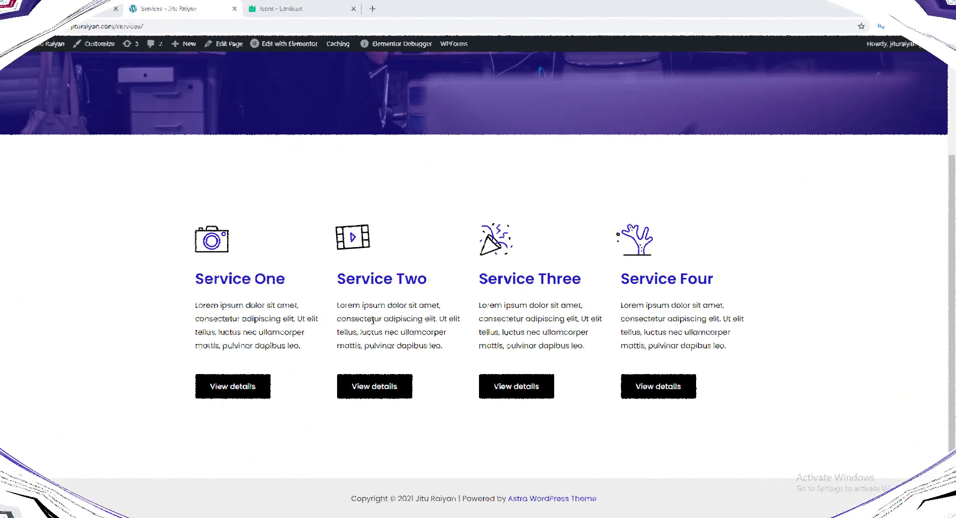